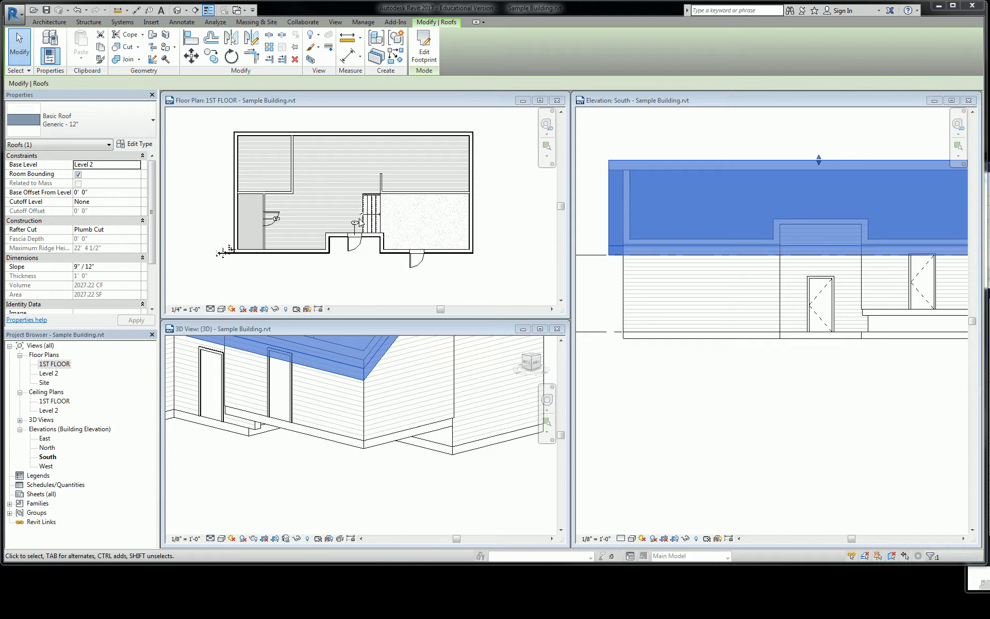
# Step: Change the selected roof's type to Wood Rafter 8" - Asphalt Shingle - Insulated
pyautogui.click(120, 127)
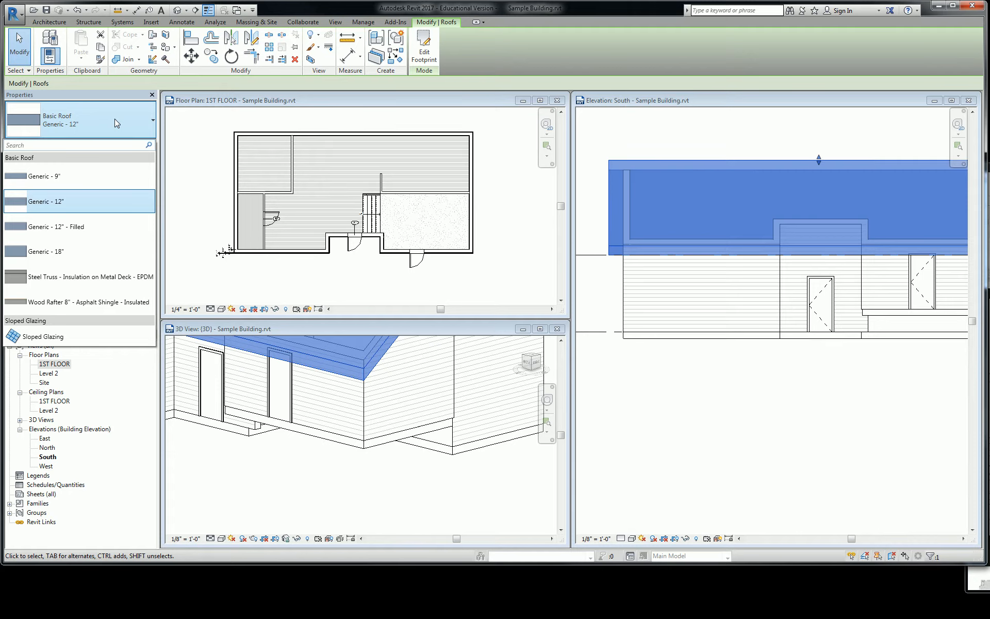
pyautogui.click(93, 302)
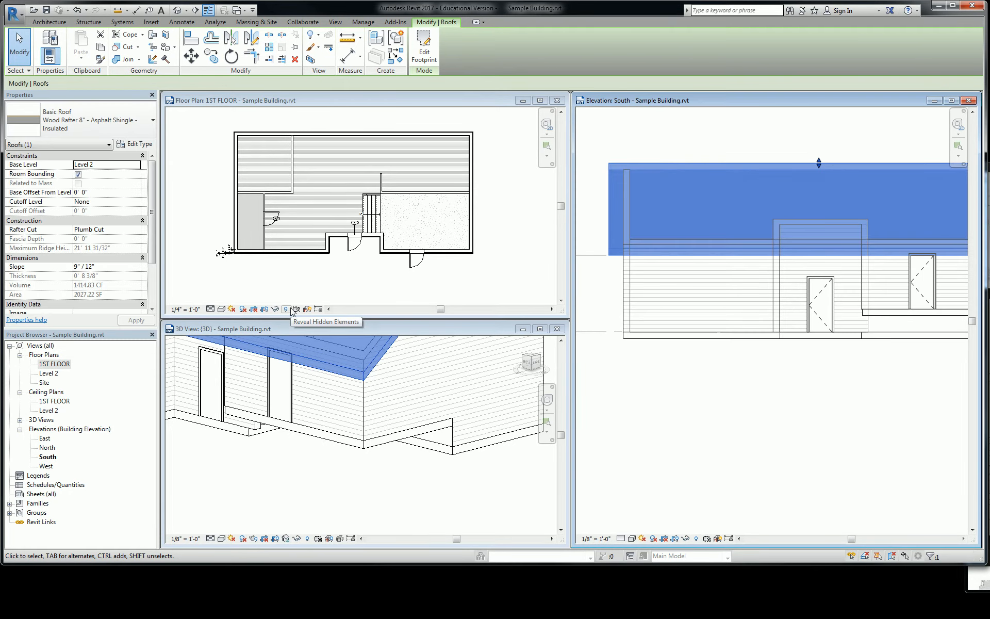
pyautogui.scroll(-4, 409, 447)
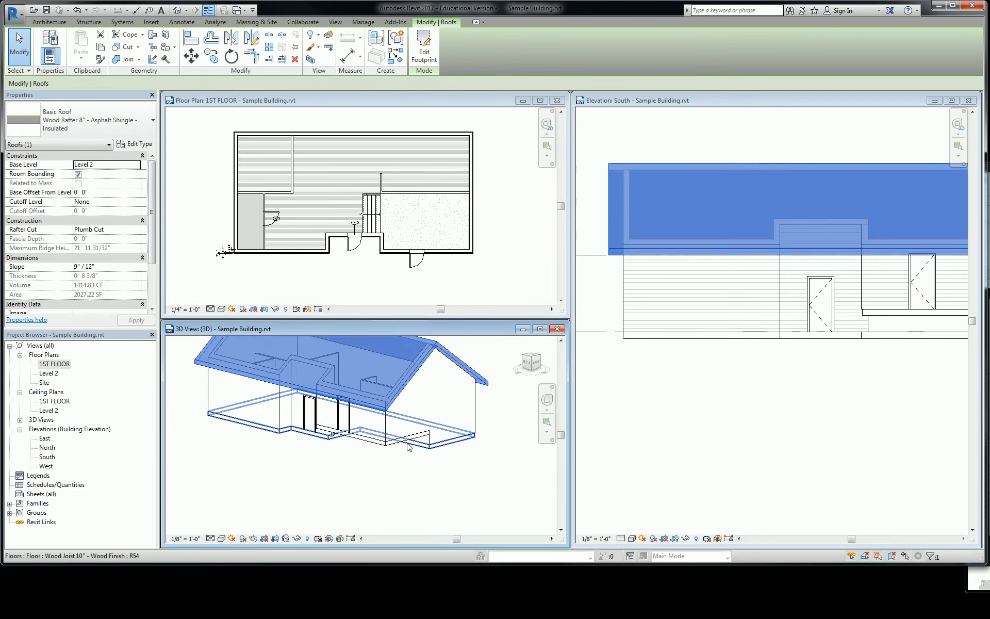
pyautogui.press('Escape')
# Step: Set the 3D view's detail level to Fine
pyautogui.scroll(3, 485, 351)
pyautogui.scroll(-1, 266, 459)
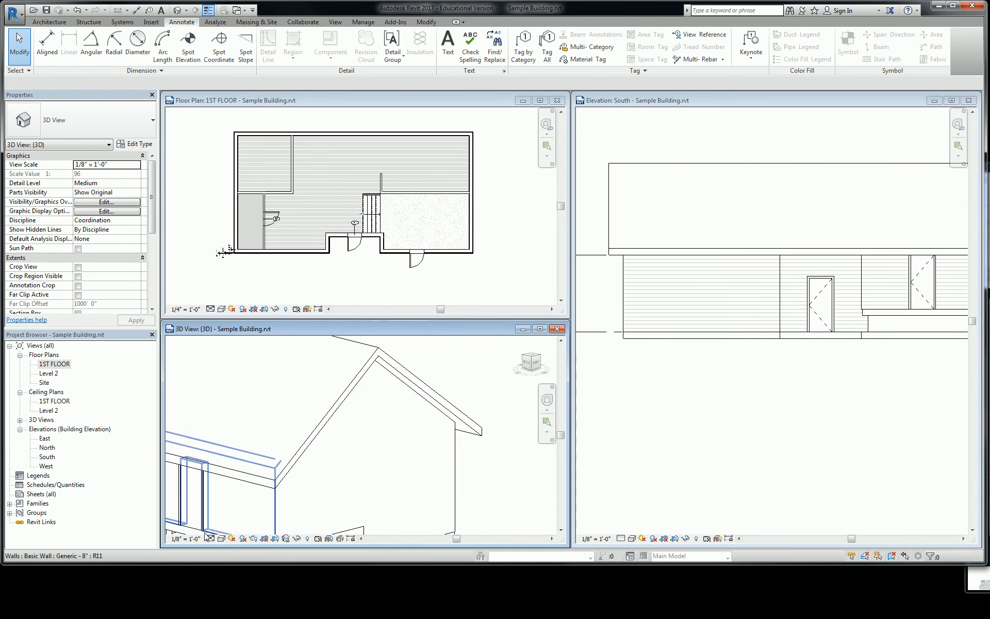
pyautogui.click(209, 538)
pyautogui.click(222, 532)
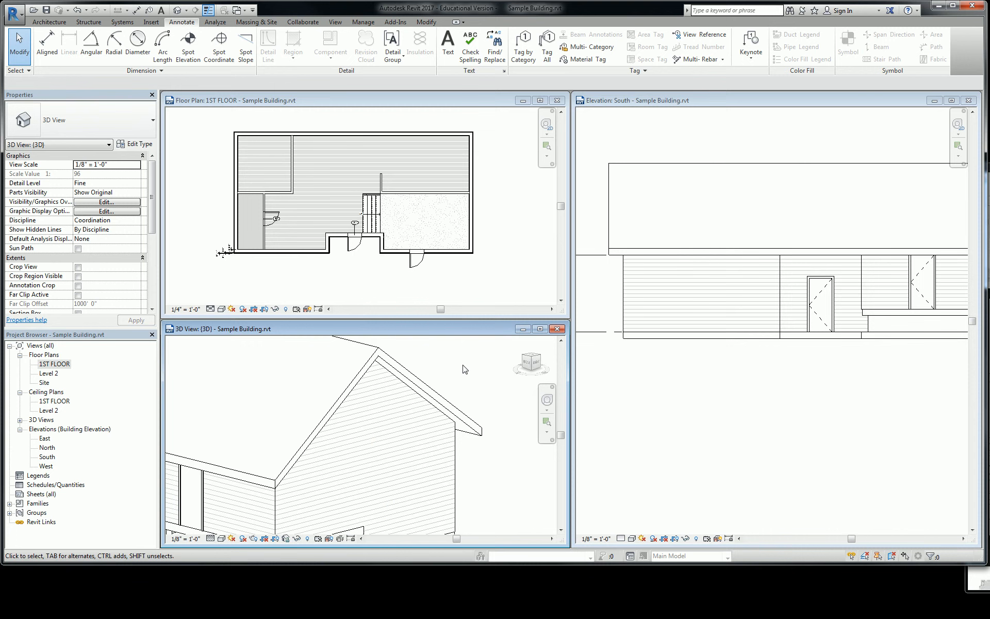
pyautogui.click(669, 246)
pyautogui.click(334, 270)
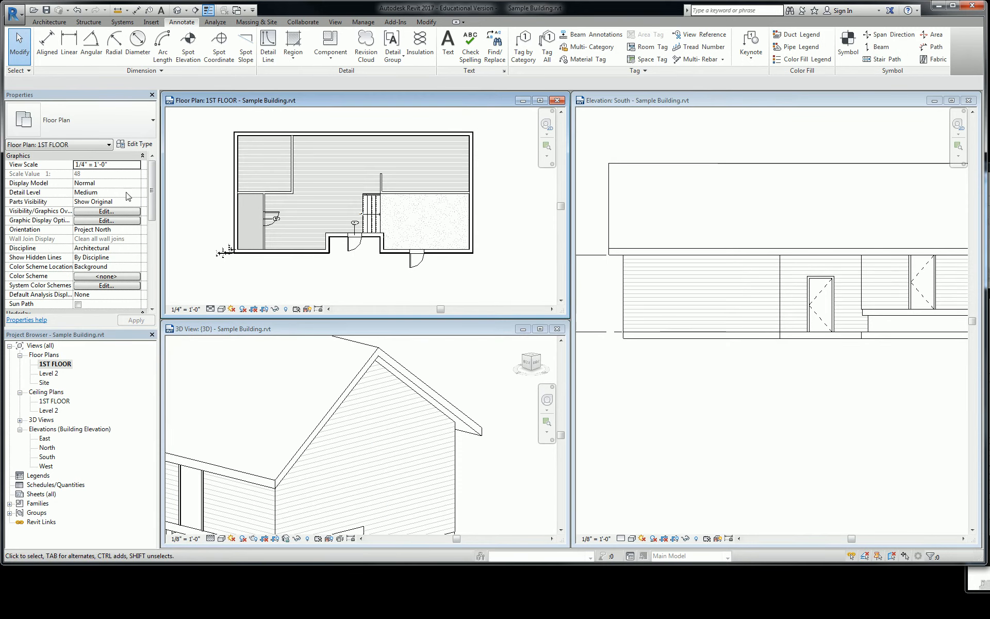
# Step: Select the roof in the South elevation and open the layer structure of its Wood Rafter 8" - Asphalt Shingle - Insulated type for editing
pyautogui.click(735, 197)
pyautogui.click(706, 165)
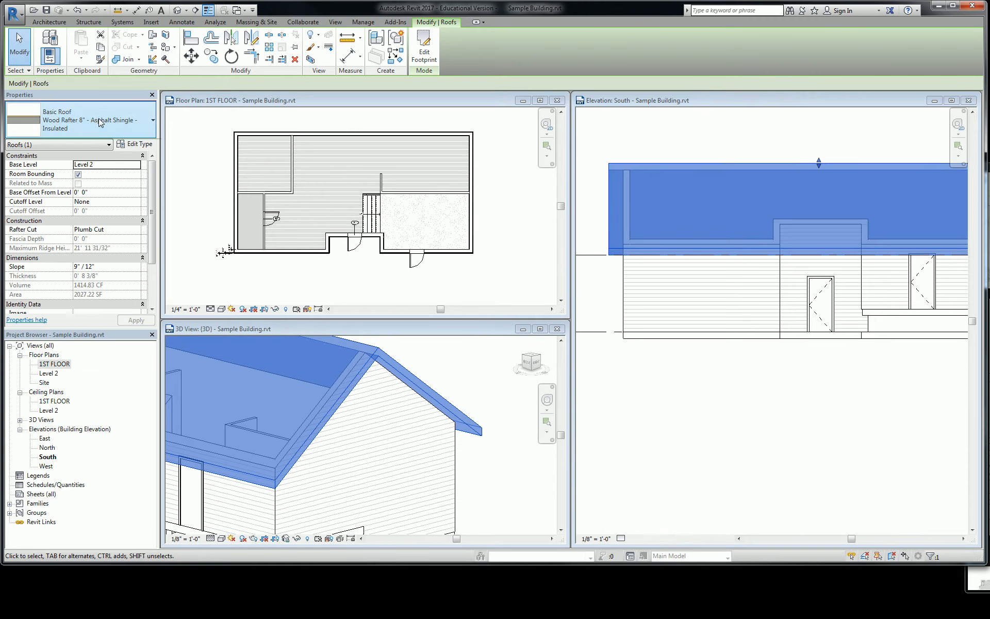
pyautogui.click(77, 122)
pyautogui.moveTo(107, 309)
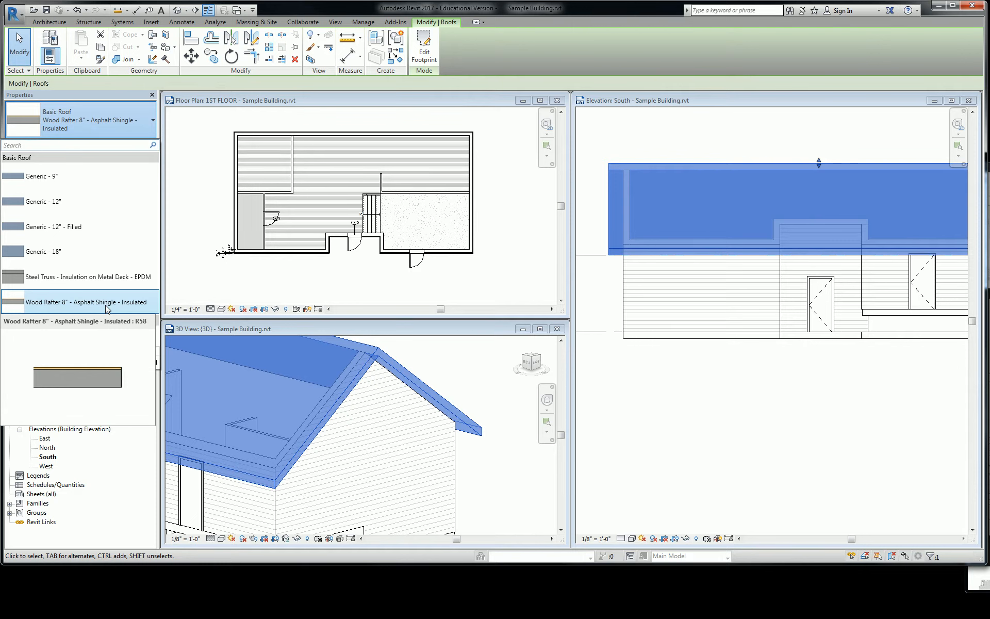
pyautogui.click(77, 277)
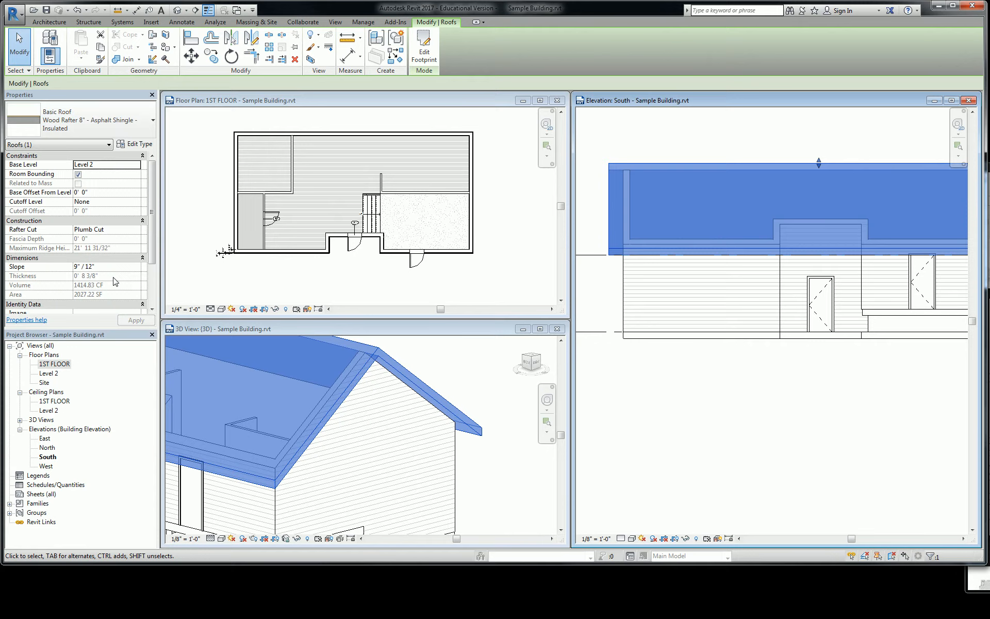
pyautogui.click(121, 119)
pyautogui.click(77, 301)
pyautogui.click(135, 144)
pyautogui.click(514, 253)
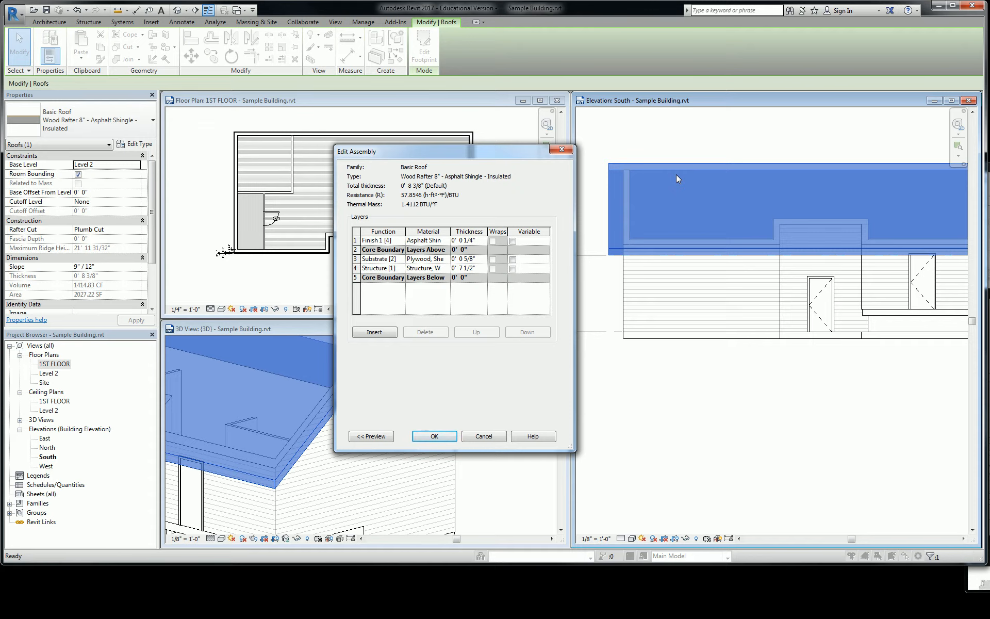
pyautogui.click(424, 240)
pyautogui.click(446, 241)
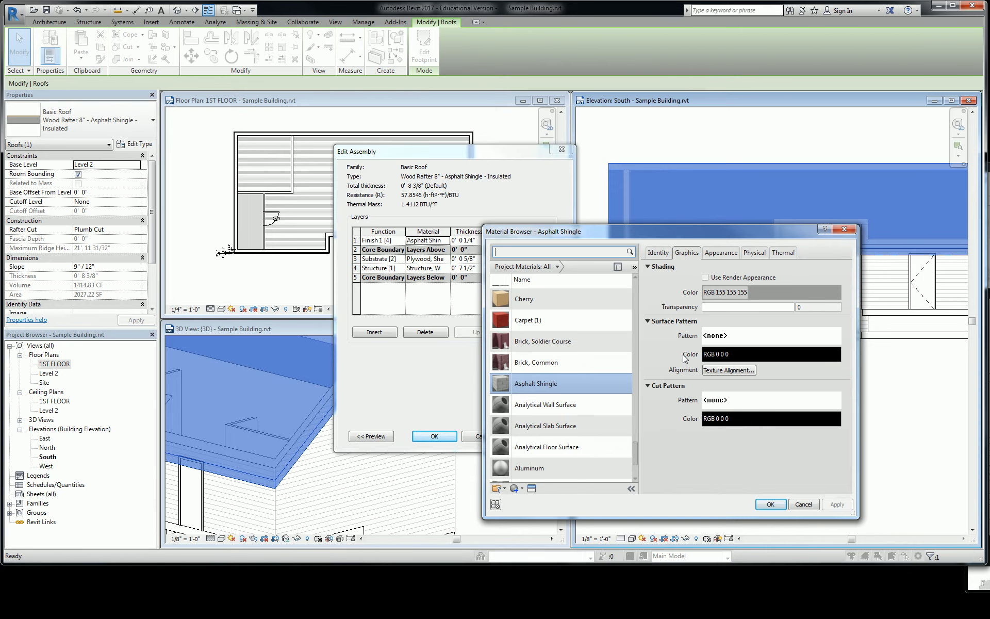
pyautogui.click(736, 337)
pyautogui.scroll(-3, 711, 238)
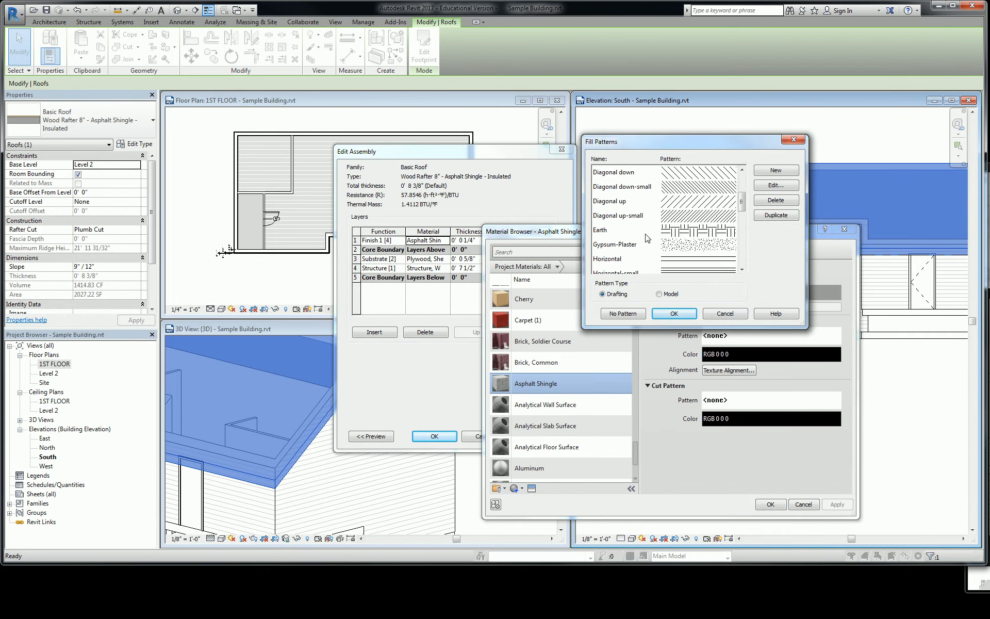
pyautogui.scroll(-6, 643, 239)
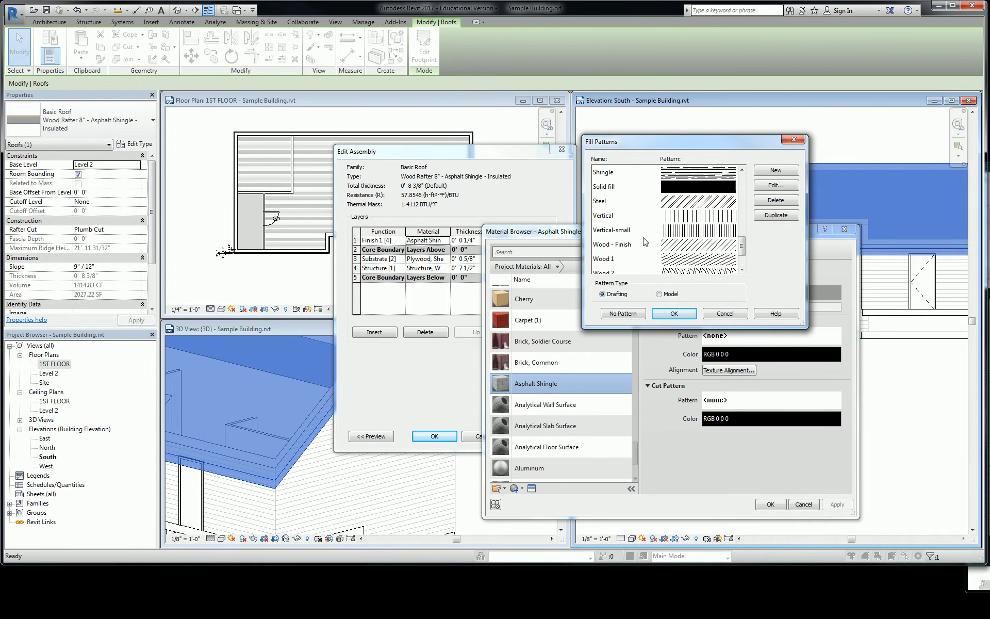
pyautogui.click(659, 293)
pyautogui.scroll(-3, 645, 235)
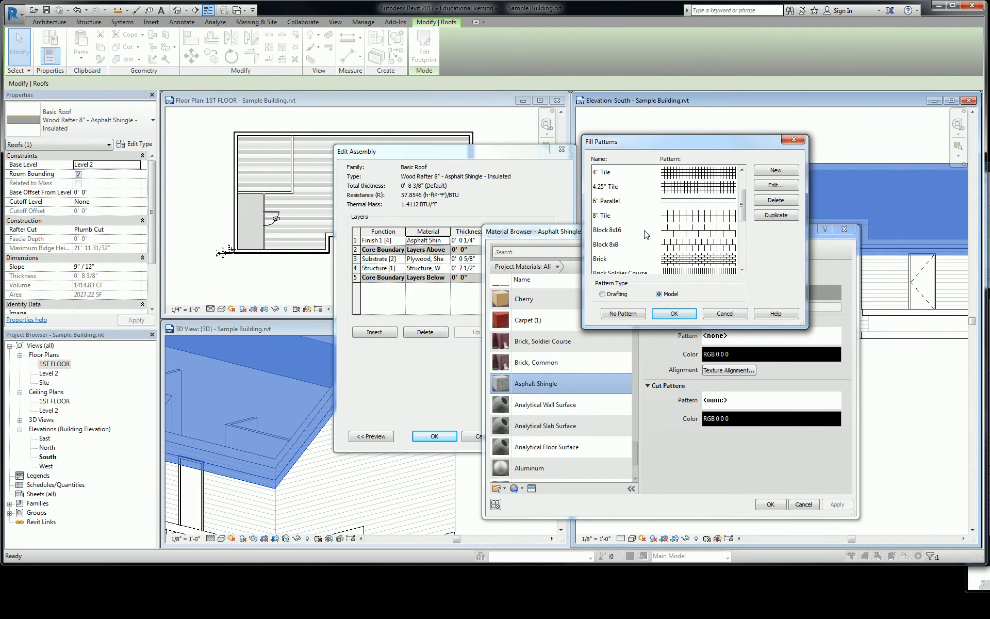
pyautogui.scroll(-2, 651, 217)
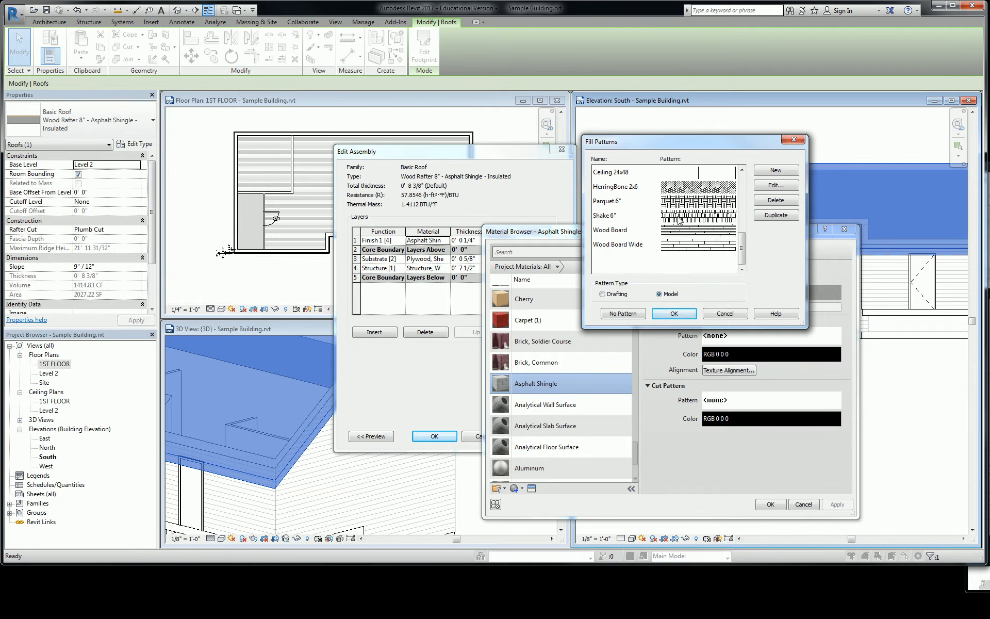
pyautogui.scroll(1, 657, 235)
pyautogui.scroll(-1, 665, 230)
pyautogui.click(679, 220)
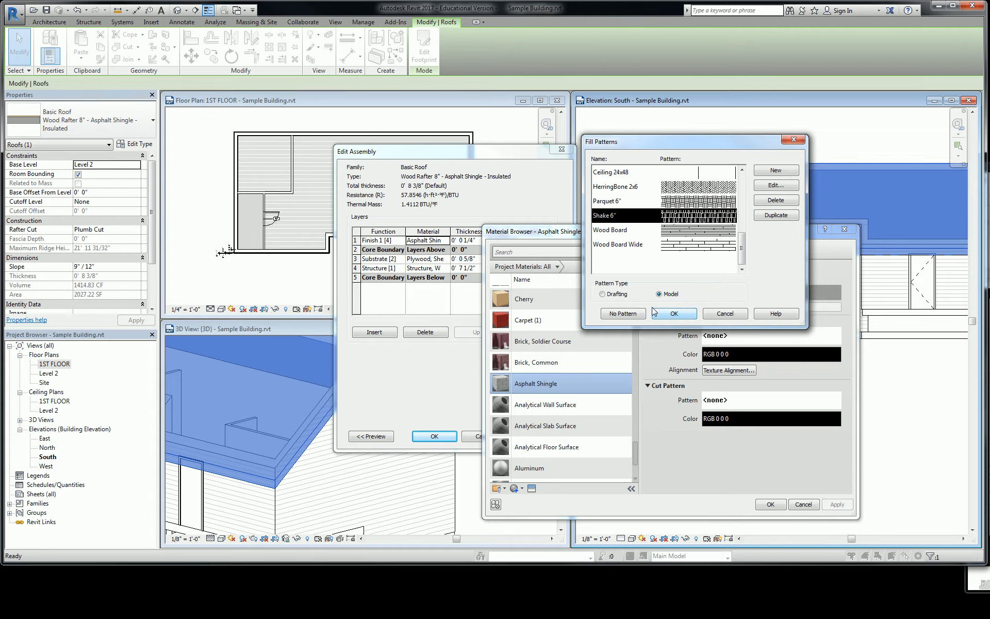
pyautogui.click(794, 139)
pyautogui.click(844, 229)
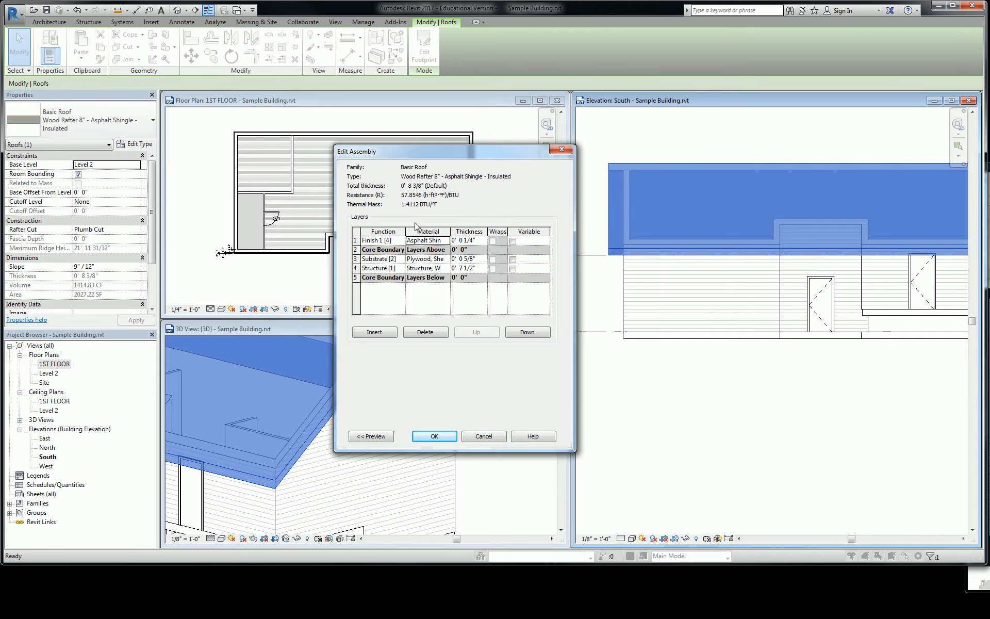
# Step: Assign the Shake 6" model pattern as the surface pattern of the finish layer's Asphalt Shingle material and apply the roof type changes
pyautogui.click(421, 238)
pyautogui.click(447, 241)
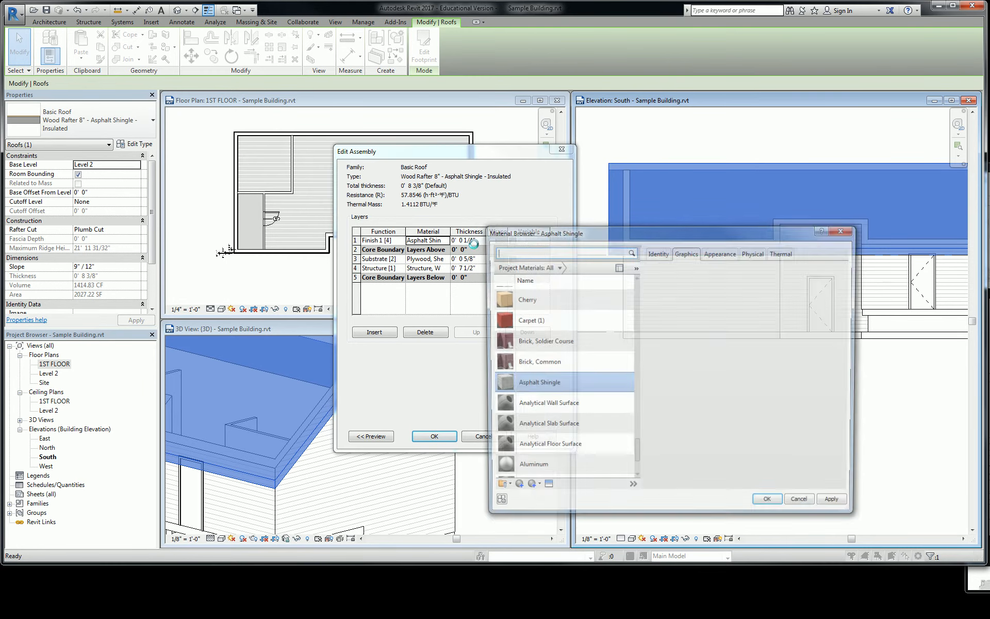
pyautogui.click(760, 340)
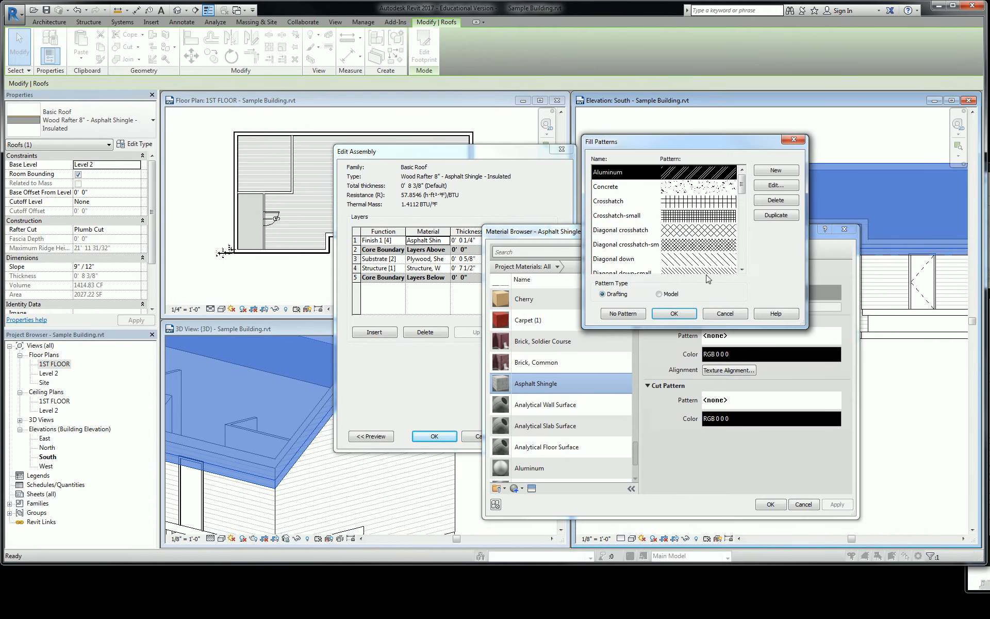
pyautogui.click(669, 294)
pyautogui.moveTo(743, 196); pyautogui.dragTo(745, 243)
pyautogui.click(677, 233)
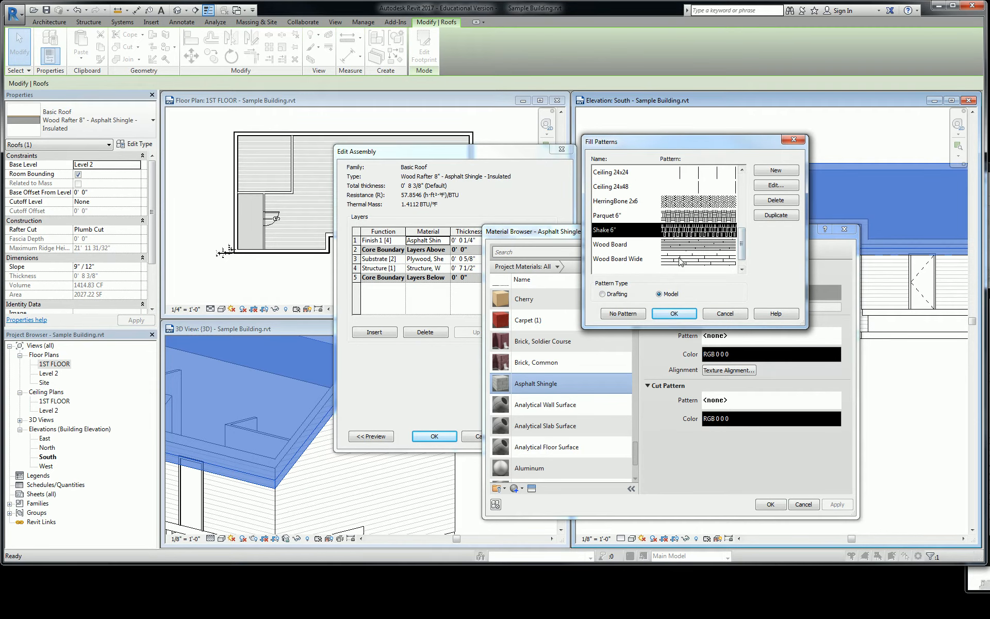
pyautogui.click(676, 313)
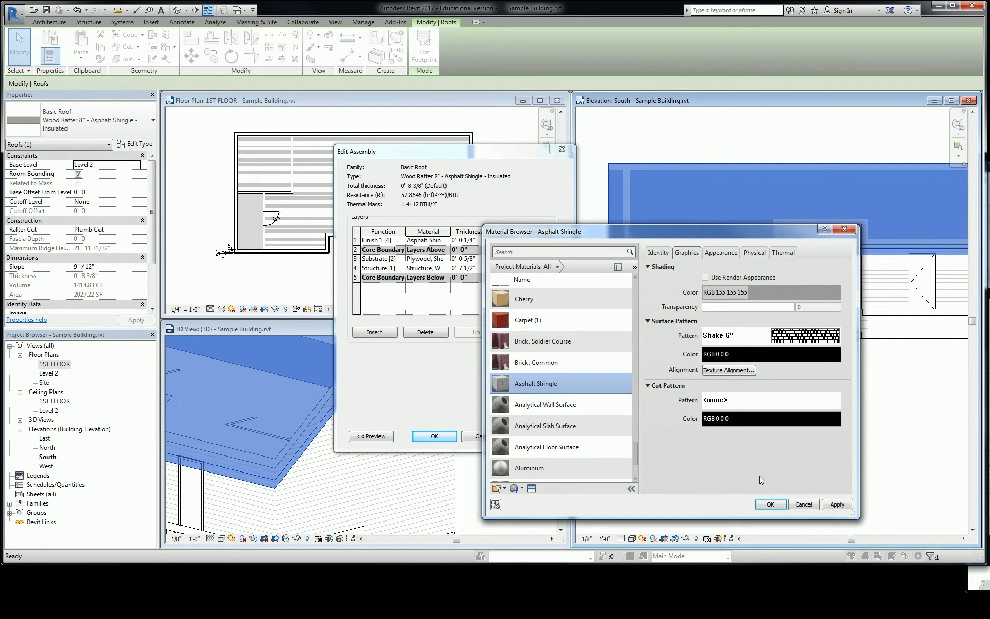
pyautogui.click(770, 505)
pyautogui.click(435, 437)
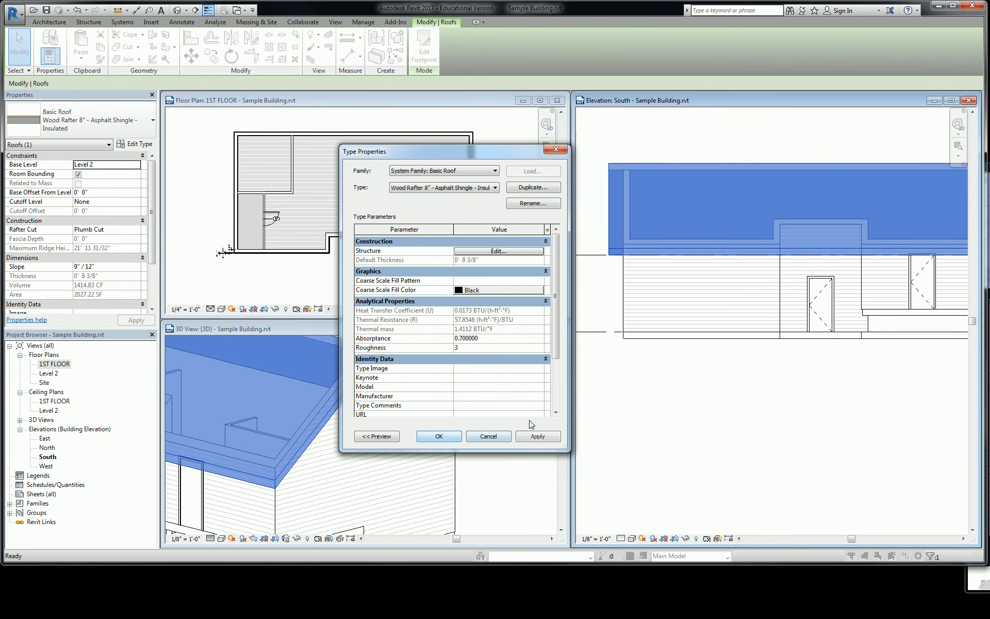
pyautogui.click(449, 441)
pyautogui.click(692, 393)
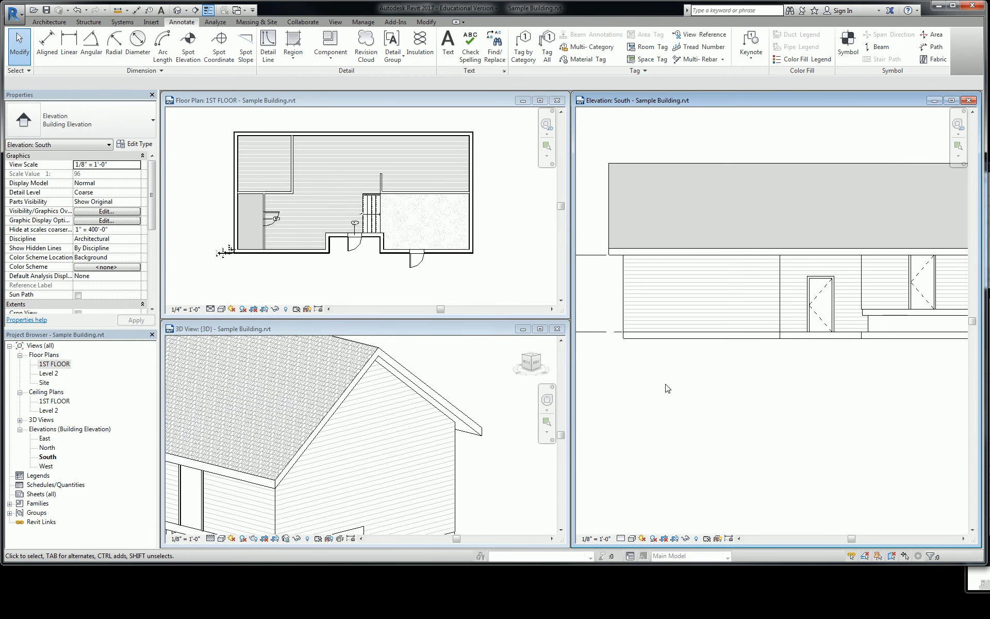
# Step: Inspect the surface pattern on the roof in the 3D view
pyautogui.click(446, 356)
pyautogui.scroll(-1, 445, 357)
pyautogui.scroll(3, 322, 413)
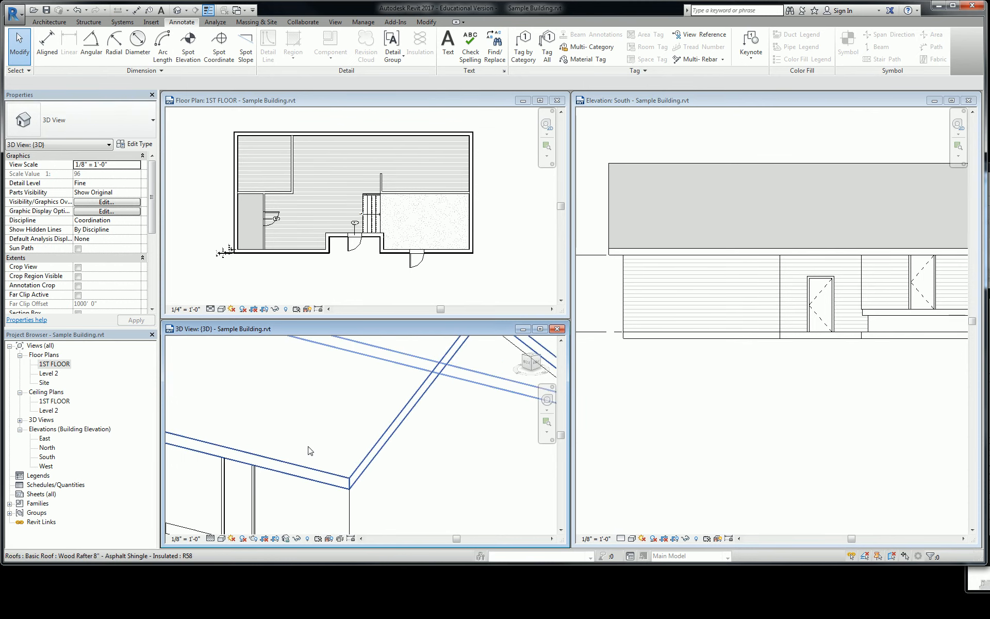
pyautogui.scroll(-2, 442, 458)
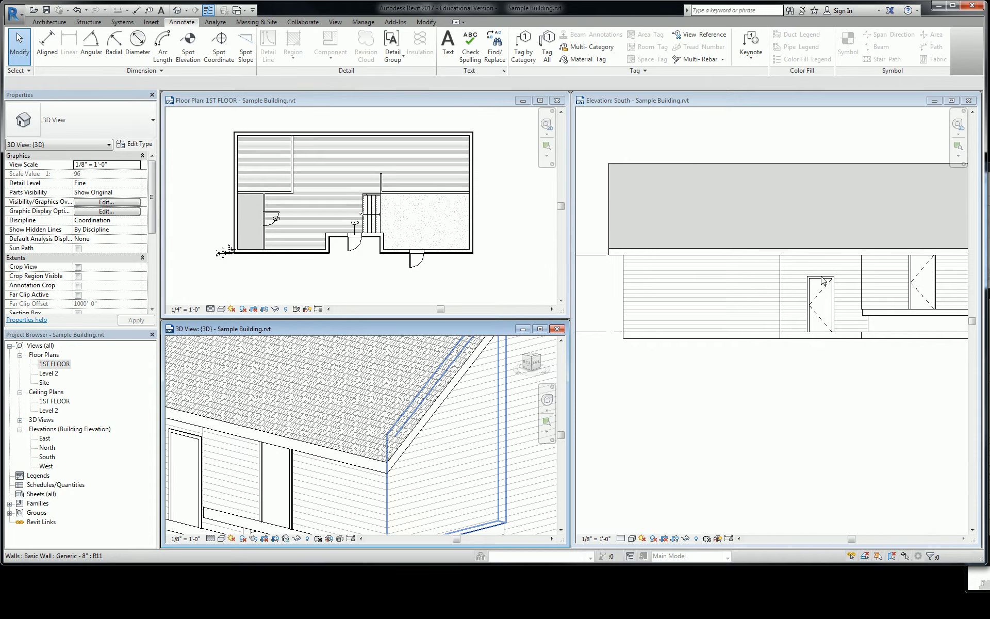
pyautogui.click(742, 402)
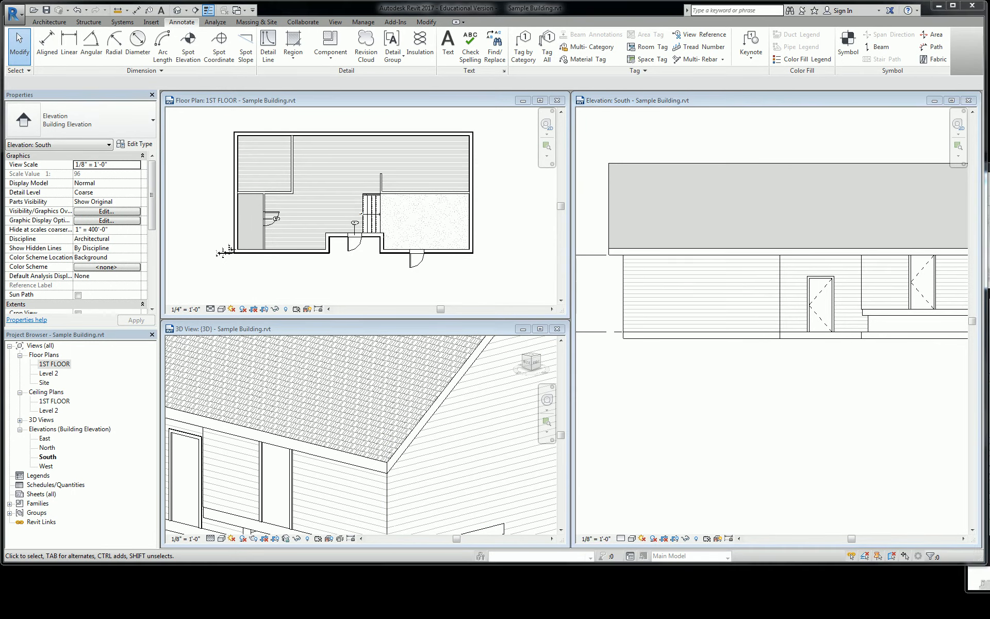
# Step: Draw a vertical building section through the full depth of the building on the 1ST FLOOR plan, between the bathroom and the entry recess
pyautogui.click(484, 210)
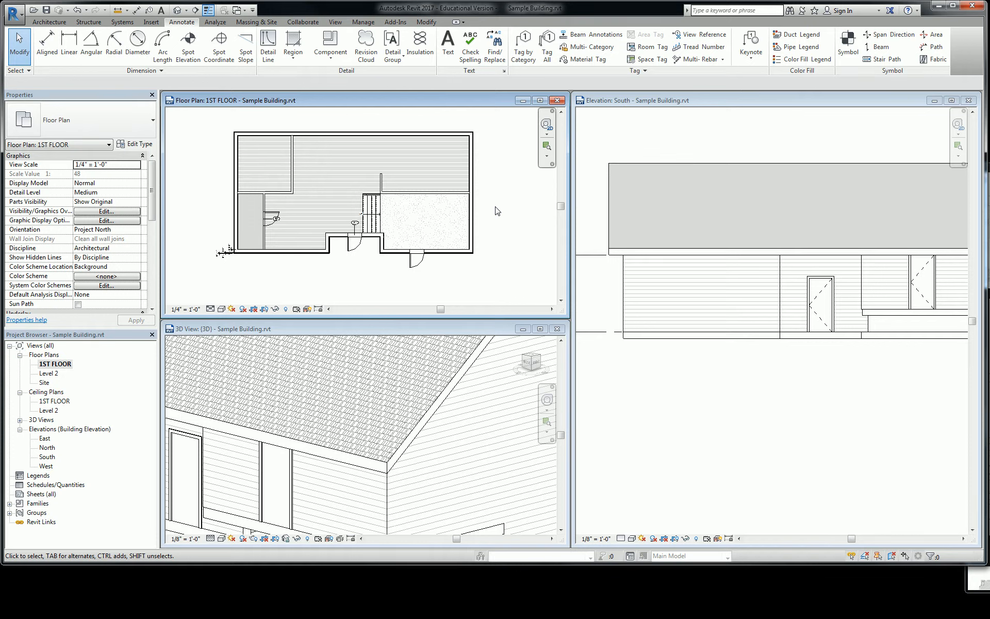
pyautogui.scroll(-1, 470, 170)
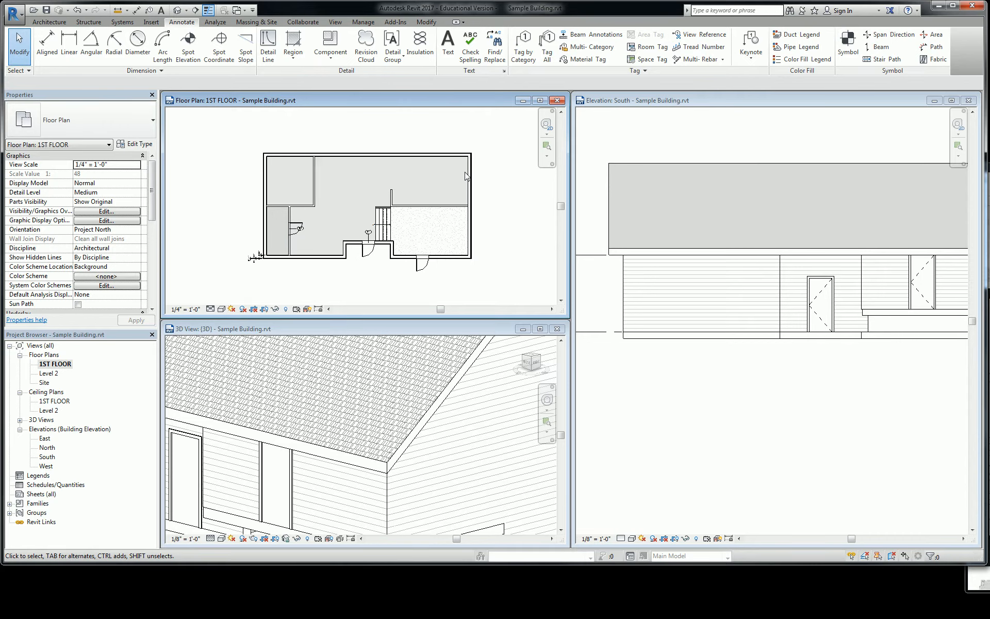
pyautogui.click(335, 21)
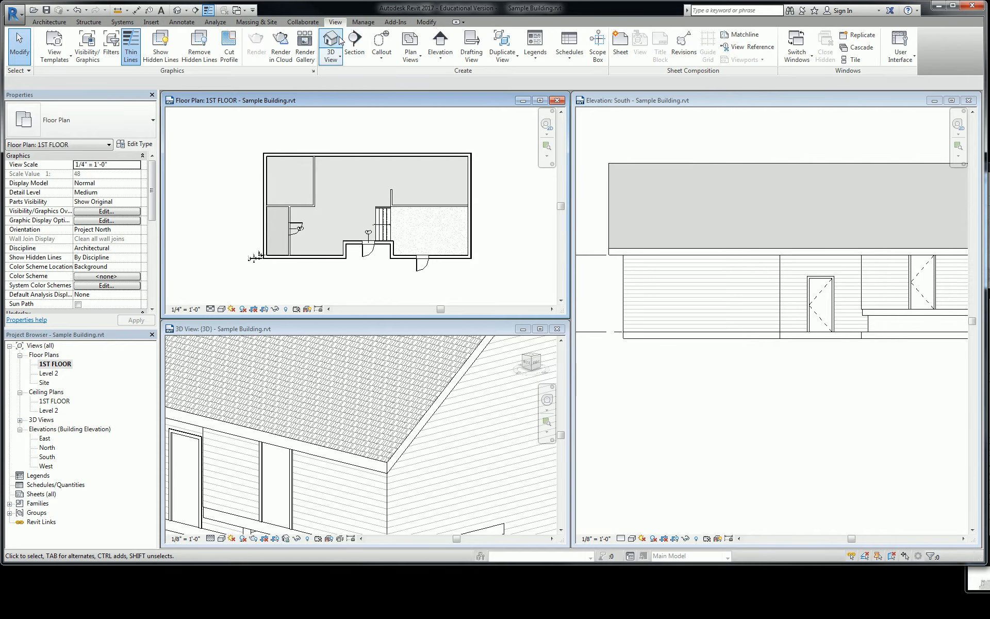
pyautogui.click(354, 41)
pyautogui.click(325, 134)
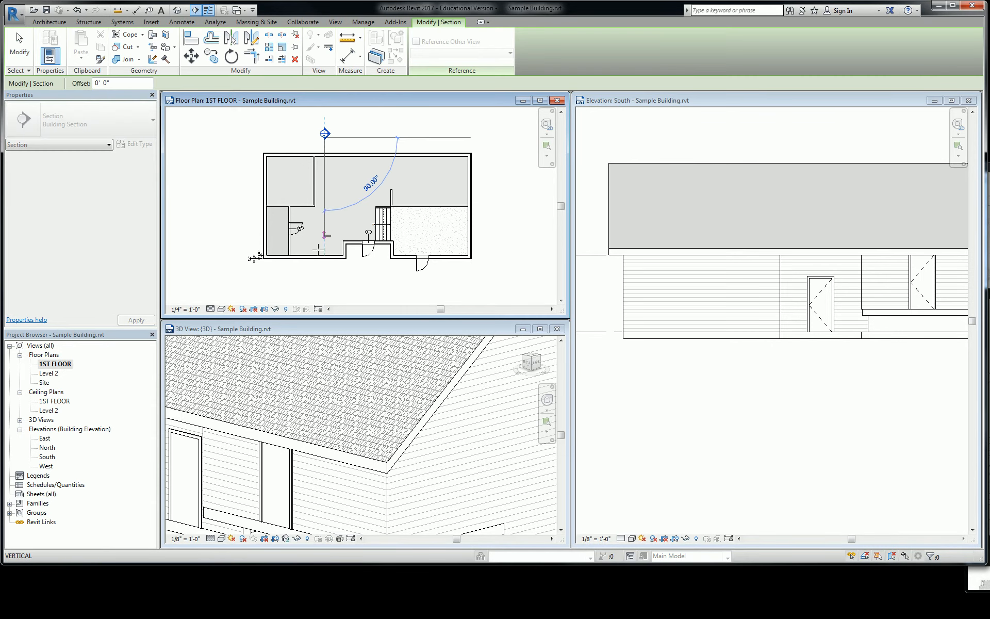
pyautogui.click(323, 273)
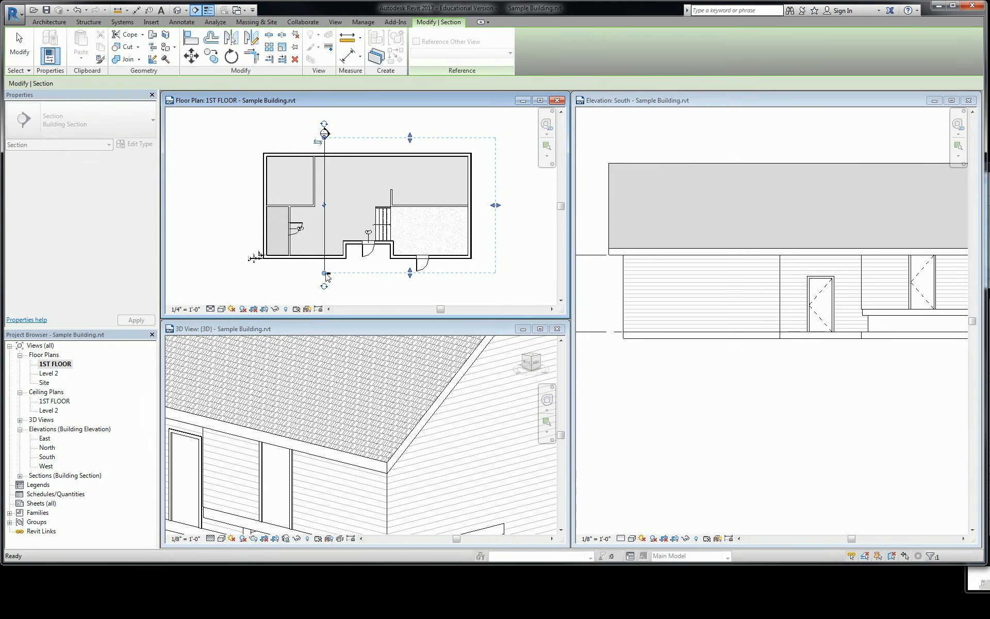
# Step: Open the new section's view and set its detail level to Fine to show the roof layers at the eave
pyautogui.rightClick(326, 150)
pyautogui.click(355, 207)
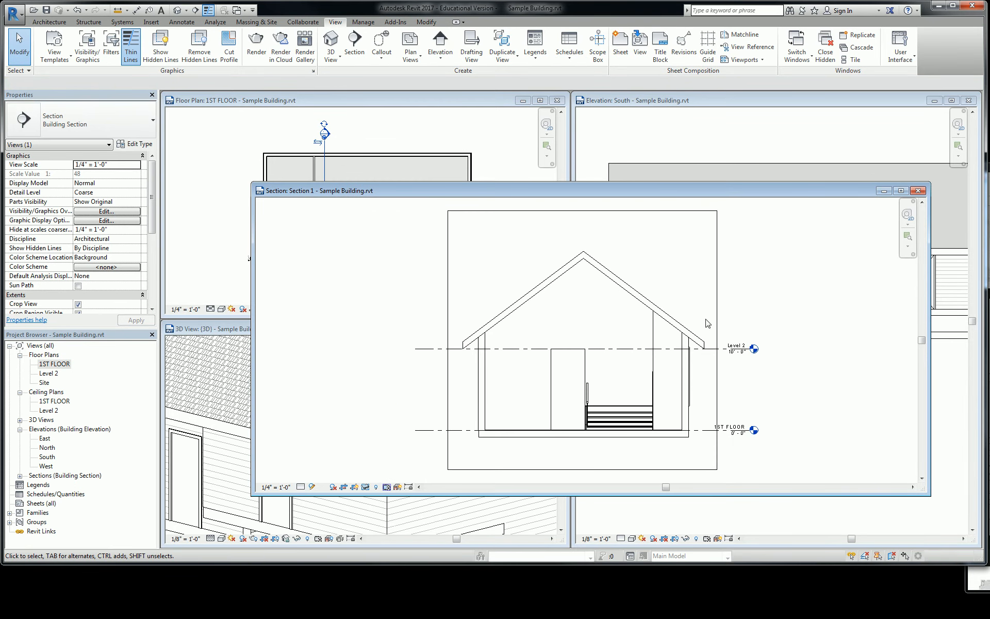
pyautogui.moveTo(707, 323); pyautogui.dragTo(630, 318, button='middle')
pyautogui.scroll(1, 670, 327)
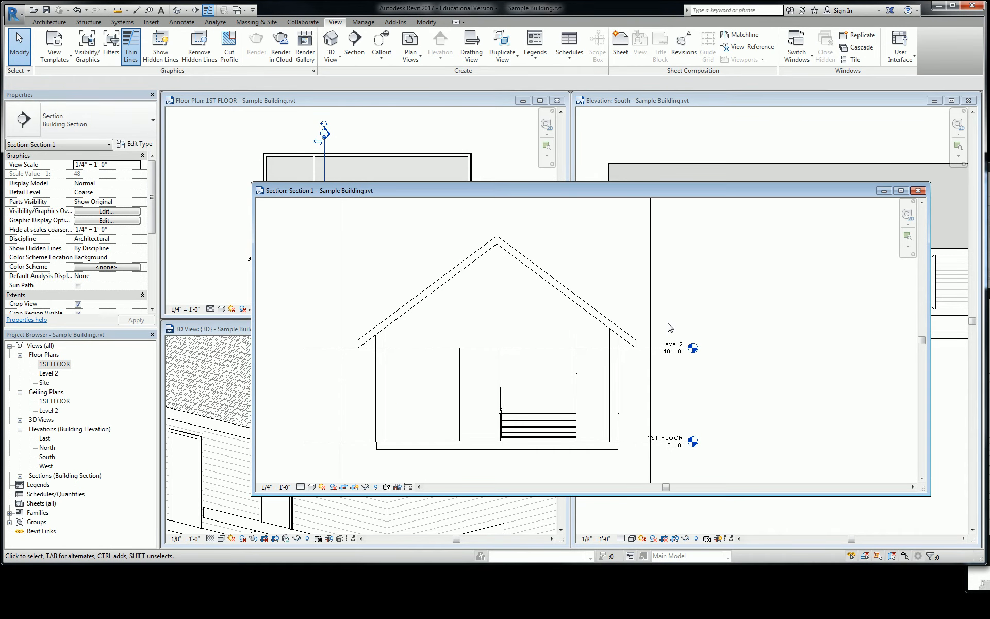
pyautogui.click(300, 487)
pyautogui.click(314, 475)
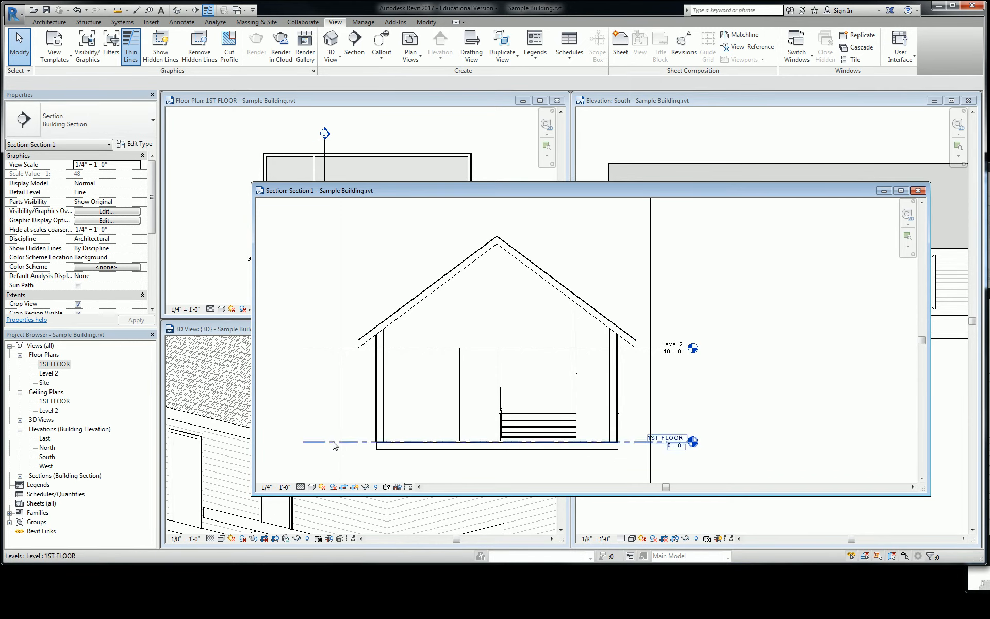
pyautogui.scroll(5, 609, 351)
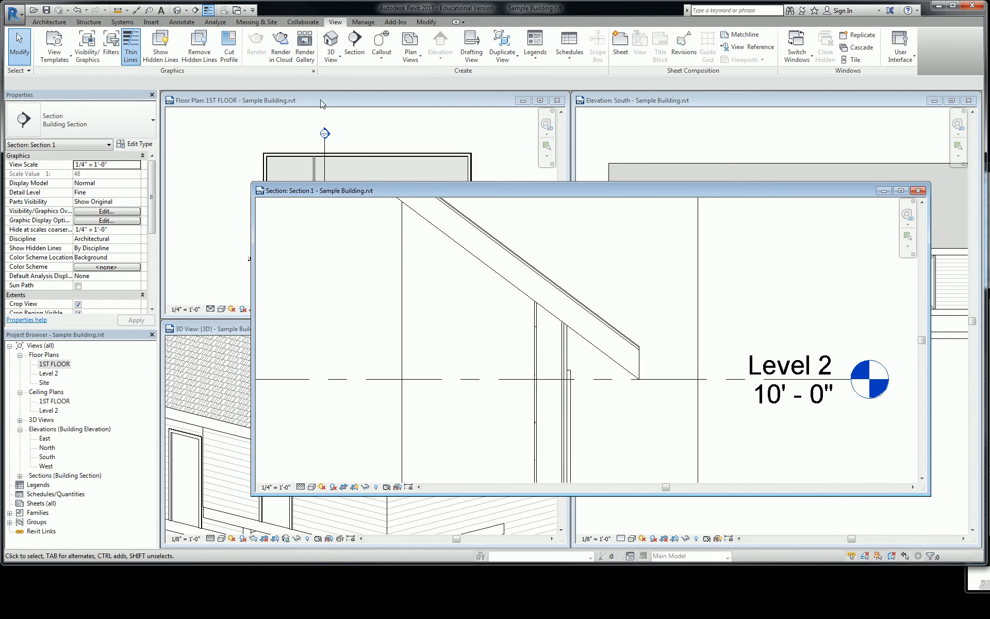
# Step: Place a Nominal Cut Lumber-Section 2x6 detail component at the top of the exterior wall under the roof in Section 1
pyautogui.click(182, 22)
pyautogui.click(333, 46)
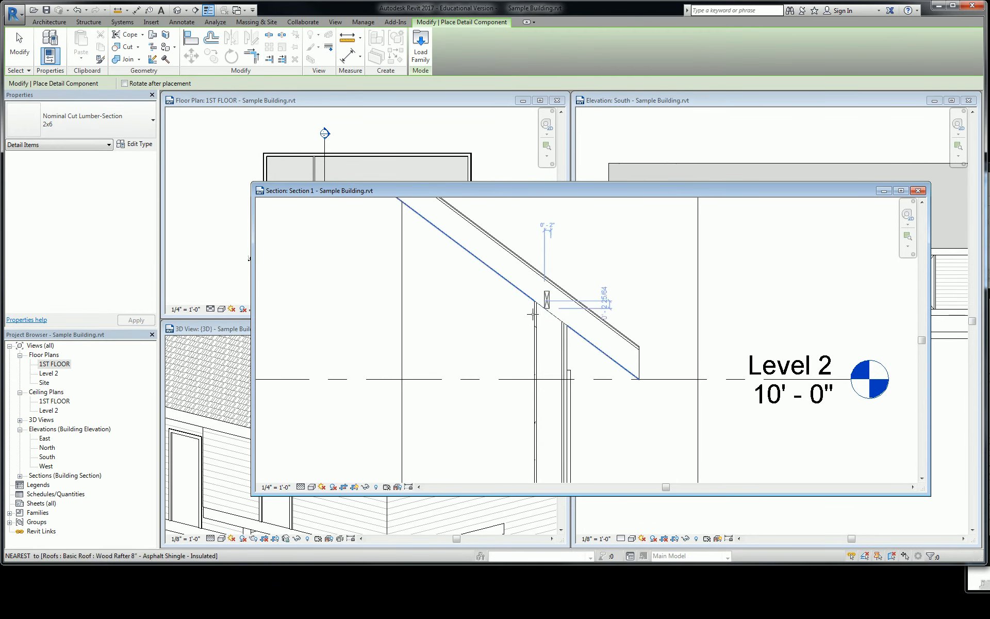
pyautogui.click(547, 320)
pyautogui.scroll(3, 545, 323)
pyautogui.press('Escape')
pyautogui.press('Escape')
# Step: Duplicate the placed lumber's type as 2x8 and set its depth to 7 1/2"
pyautogui.click(548, 307)
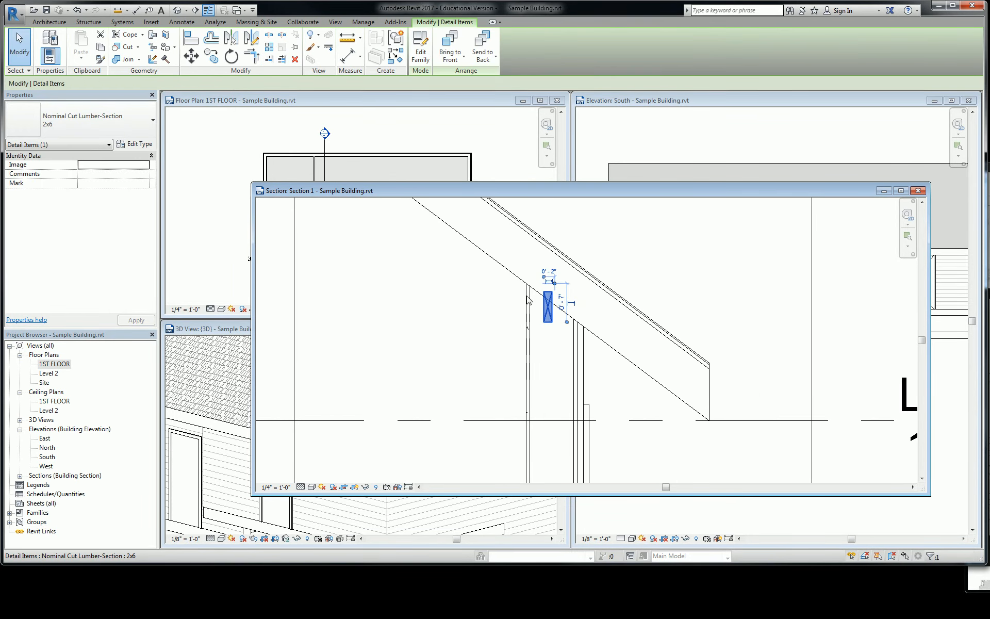
pyautogui.click(146, 143)
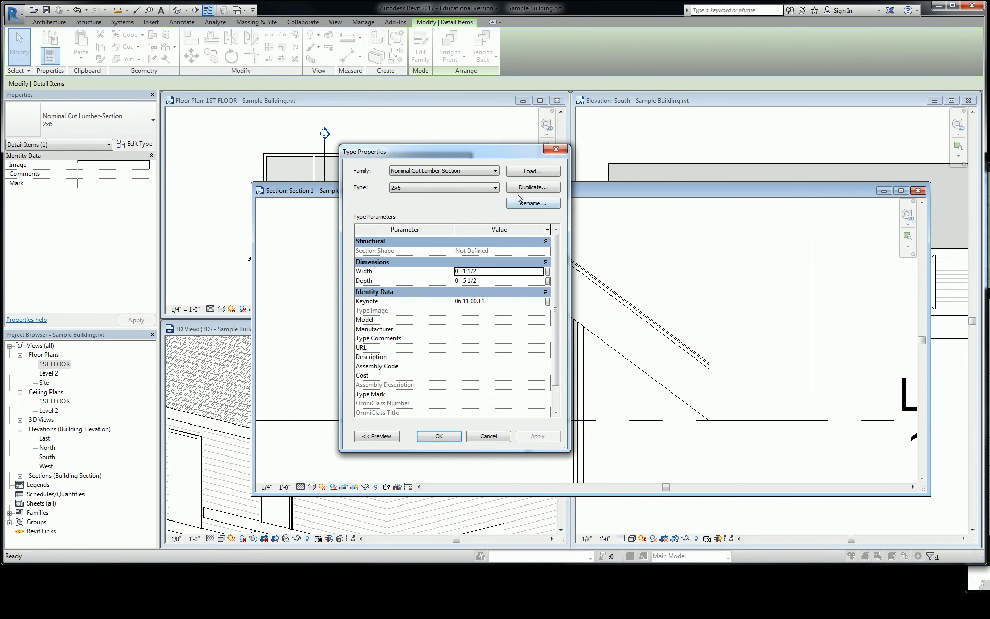
pyautogui.click(527, 189)
pyautogui.write('2x8')
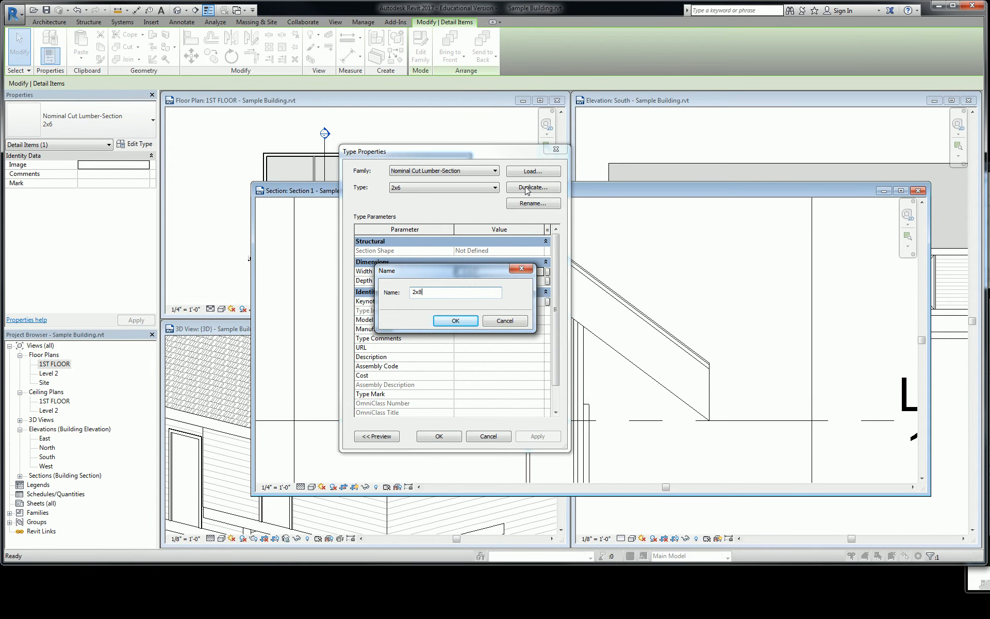
pyautogui.click(462, 320)
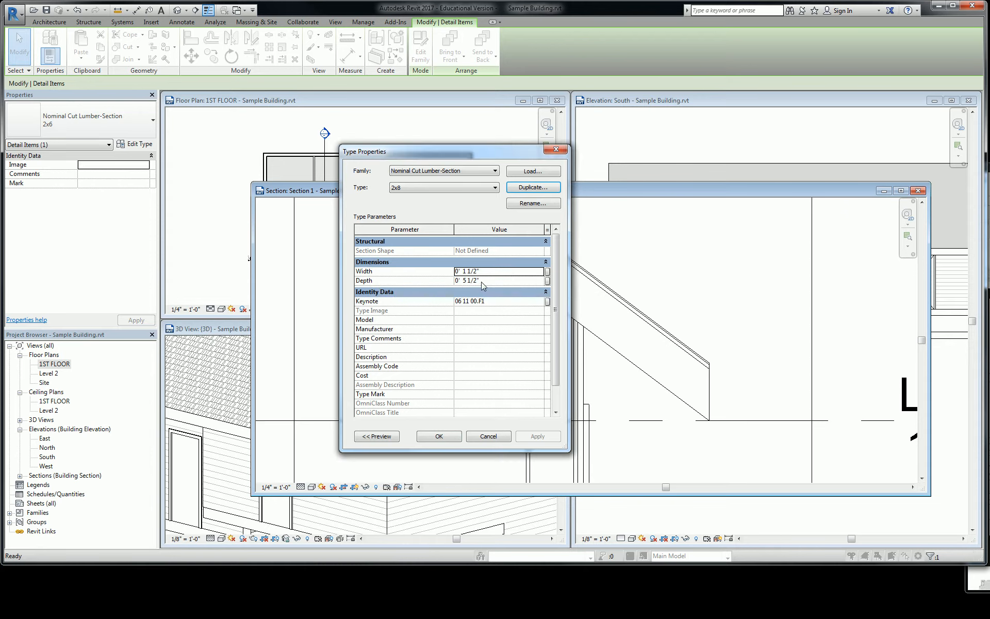
pyautogui.click(468, 281)
pyautogui.press('BackSpace')
pyautogui.write('7')
pyautogui.click(440, 435)
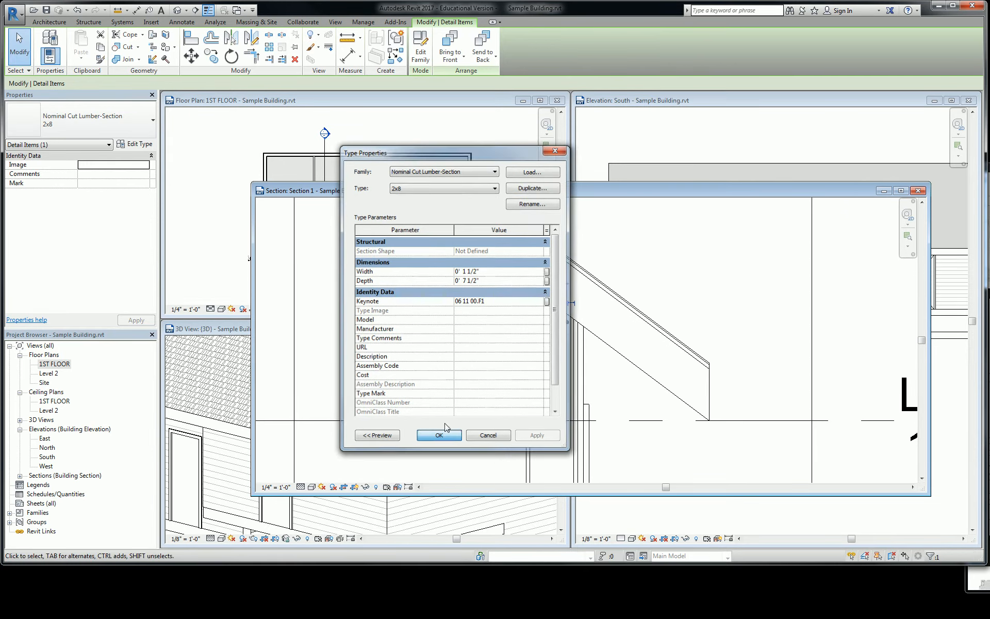
# Step: Rotate the 2x8 lumber section 90 degrees so it lies flat
pyautogui.press('r')
pyautogui.press('o')
pyautogui.click(637, 311)
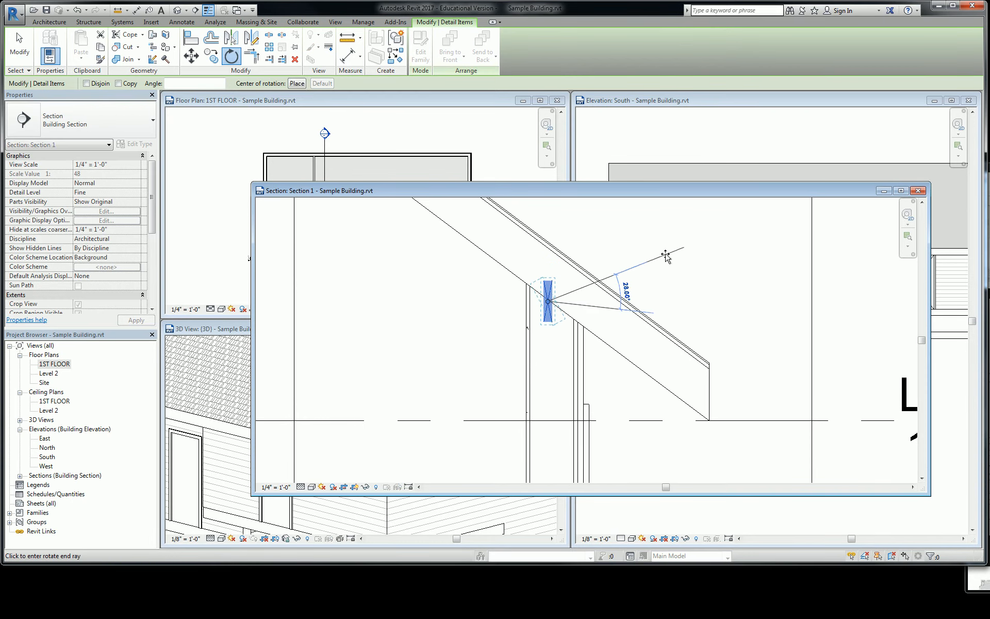
pyautogui.write('90')
pyautogui.press('Return')
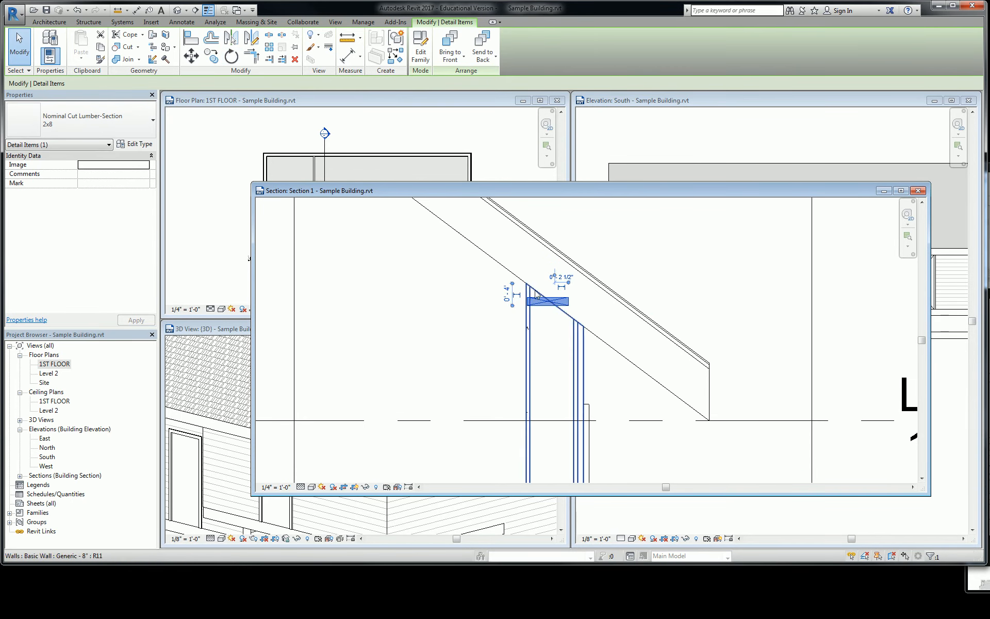
# Step: Move the flat 2x8 between the wall faces below the roof and copy it directly on top to form a double top plate
pyautogui.moveTo(547, 302); pyautogui.dragTo(553, 315)
pyautogui.scroll(3, 557, 311)
pyautogui.scroll(3, 561, 311)
pyautogui.press('c')
pyautogui.press('o')
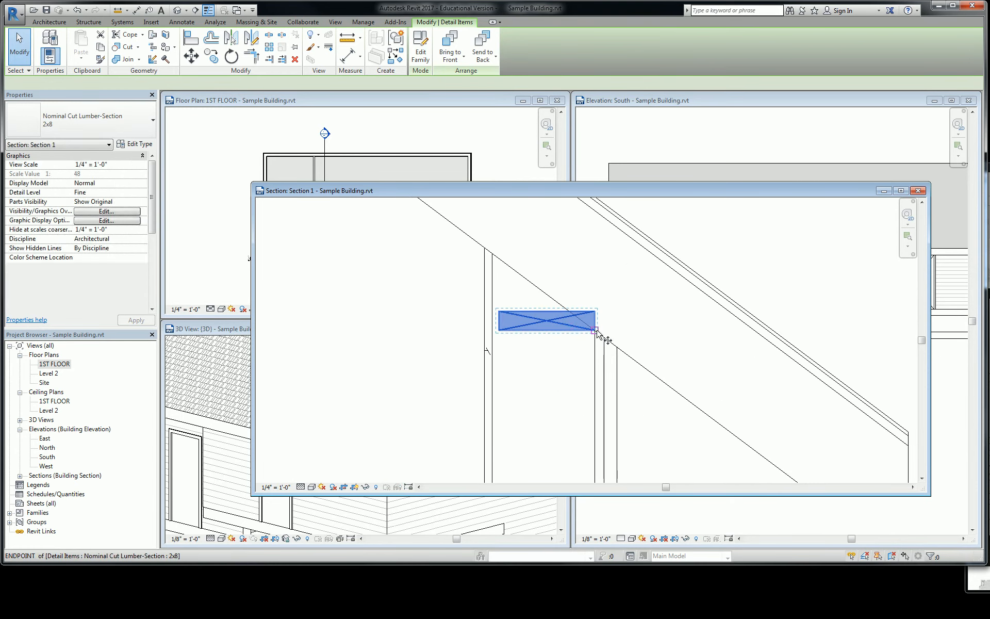
pyautogui.click(596, 330)
pyautogui.click(595, 311)
pyautogui.press('Escape')
pyautogui.scroll(-3, 575, 335)
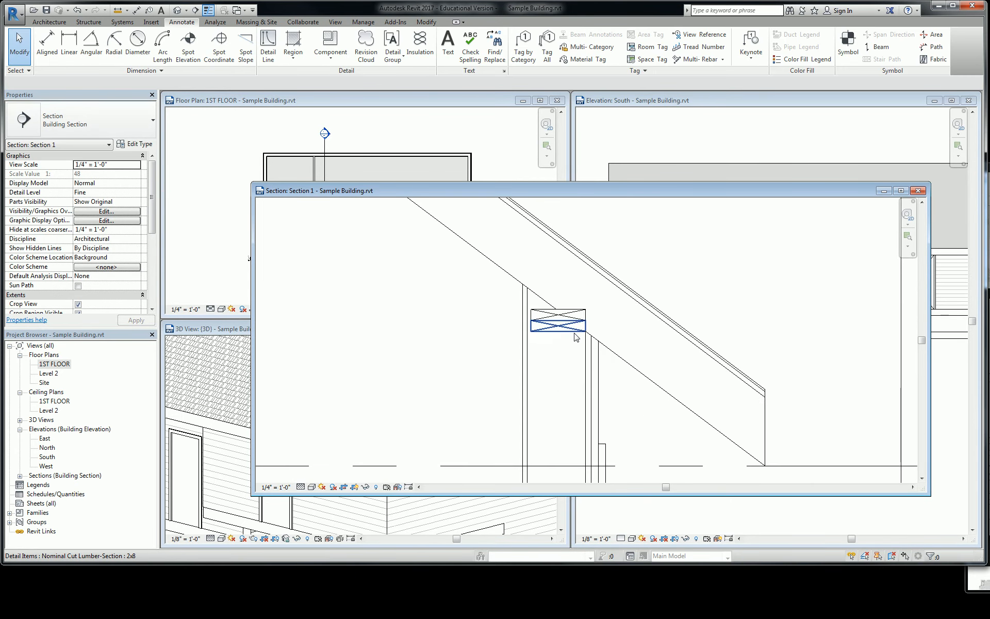
# Step: Copy a 2x8 plate straight down to the base of the same wall at the 1ST FLOOR level
pyautogui.moveTo(575, 334); pyautogui.dragTo(503, 312, button='middle')
pyautogui.scroll(-2, 504, 316)
pyautogui.click(489, 307)
pyautogui.scroll(-3, 491, 309)
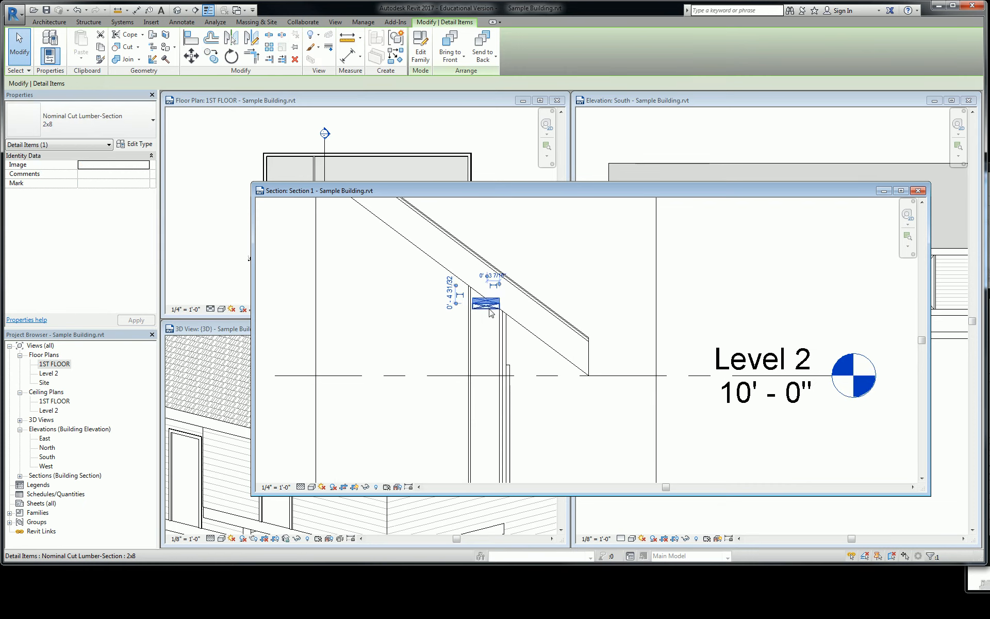
pyautogui.press('c')
pyautogui.press('o')
pyautogui.click(490, 308)
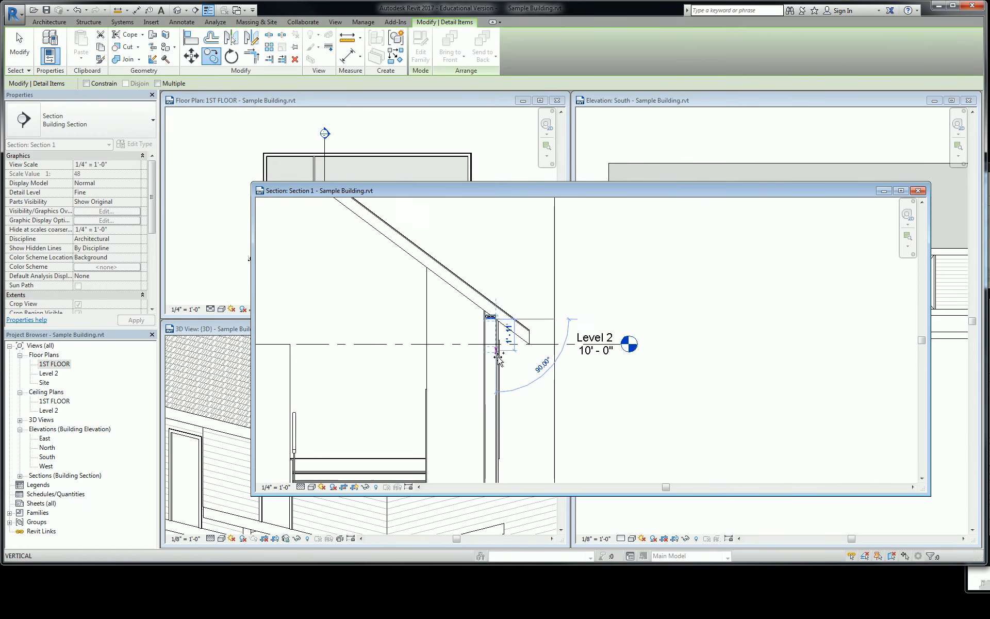
pyautogui.scroll(-3, 497, 284)
pyautogui.scroll(3, 499, 412)
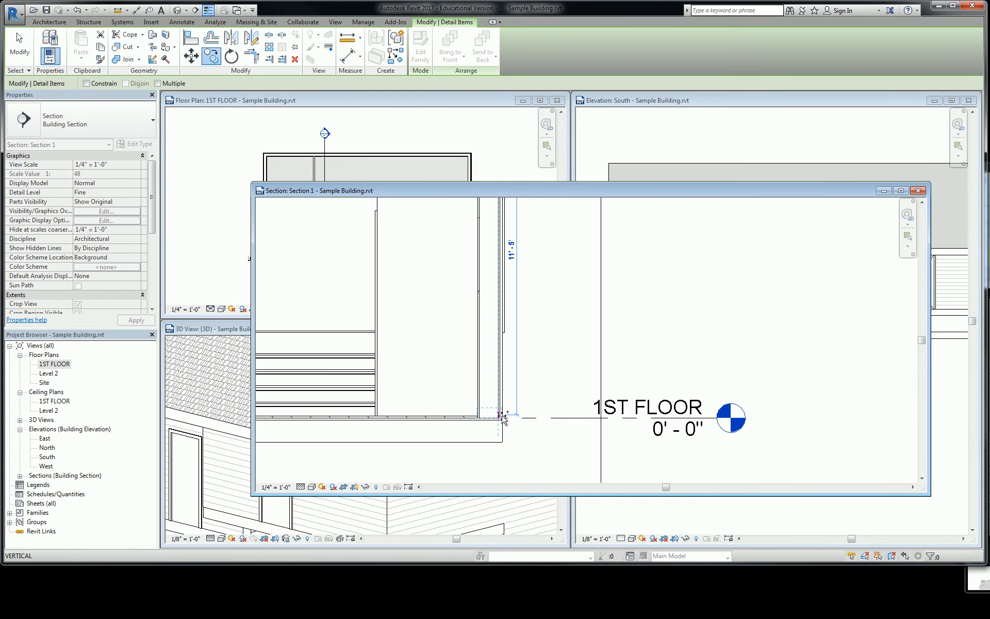
pyautogui.click(498, 419)
pyautogui.press('Escape')
pyautogui.press('Escape')
# Step: Start the batting Insulation command, save the project when reminded, and set the insulation width to 7 1/2"
pyautogui.scroll(-2, 503, 369)
pyautogui.moveTo(503, 365); pyautogui.dragTo(485, 410, button='middle')
pyautogui.scroll(1, 480, 294)
pyautogui.moveTo(486, 264); pyautogui.dragTo(483, 355, button='middle')
pyautogui.scroll(6, 470, 297)
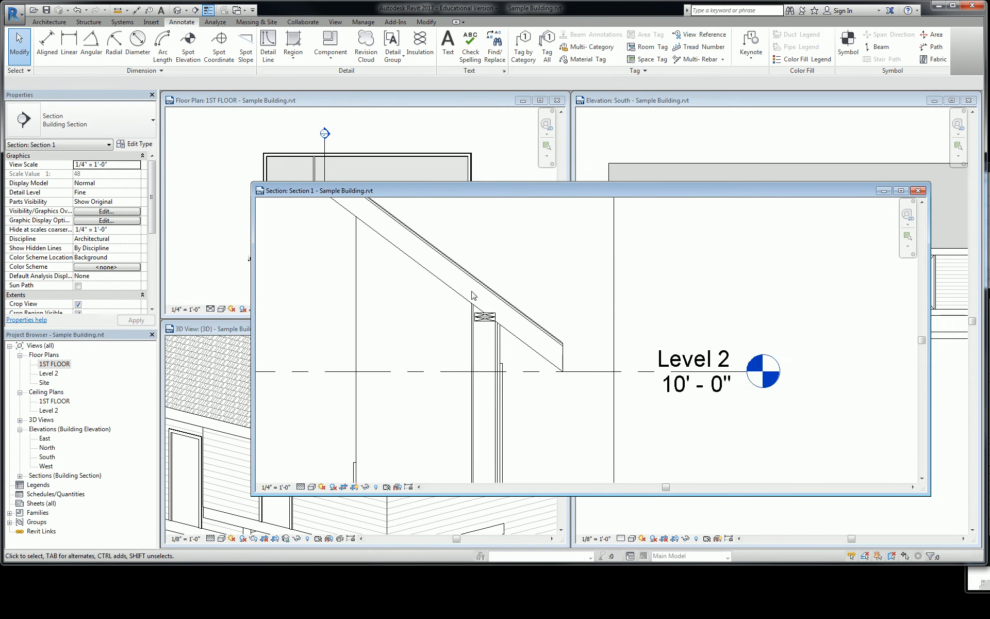
pyautogui.scroll(-3, 466, 321)
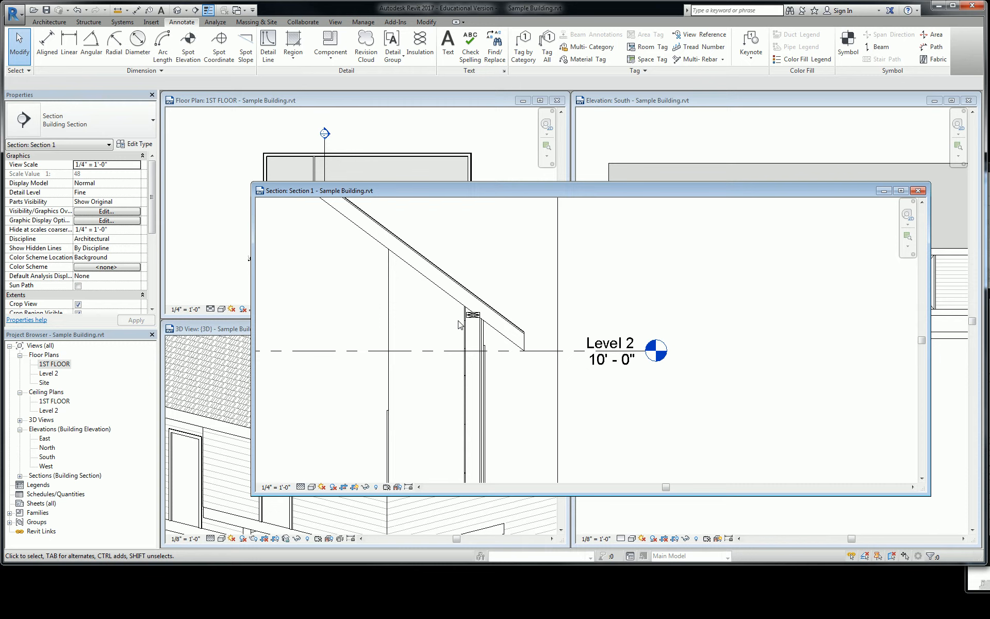
pyautogui.click(421, 45)
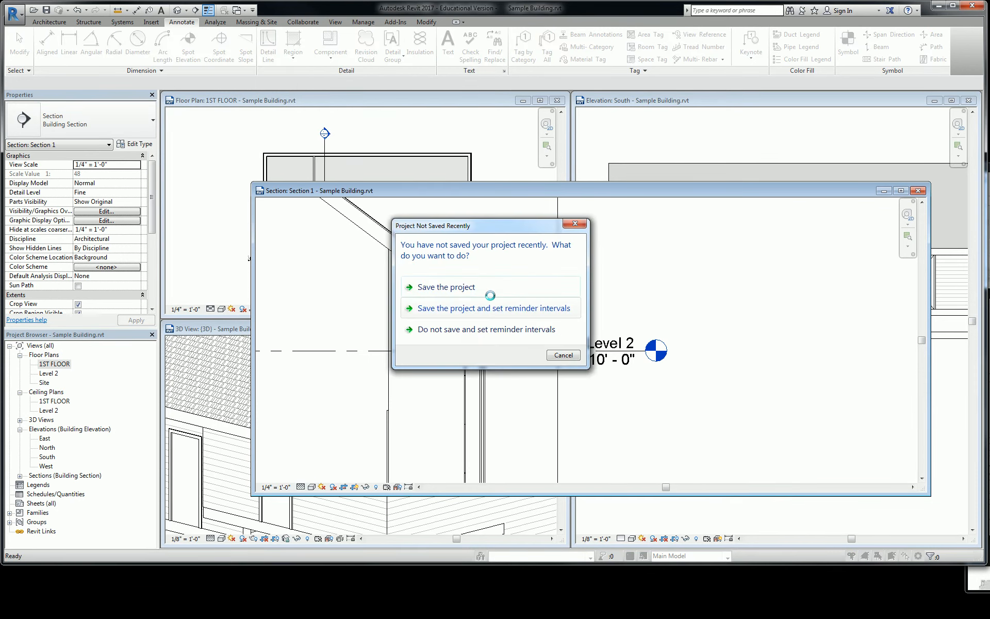
pyautogui.click(490, 288)
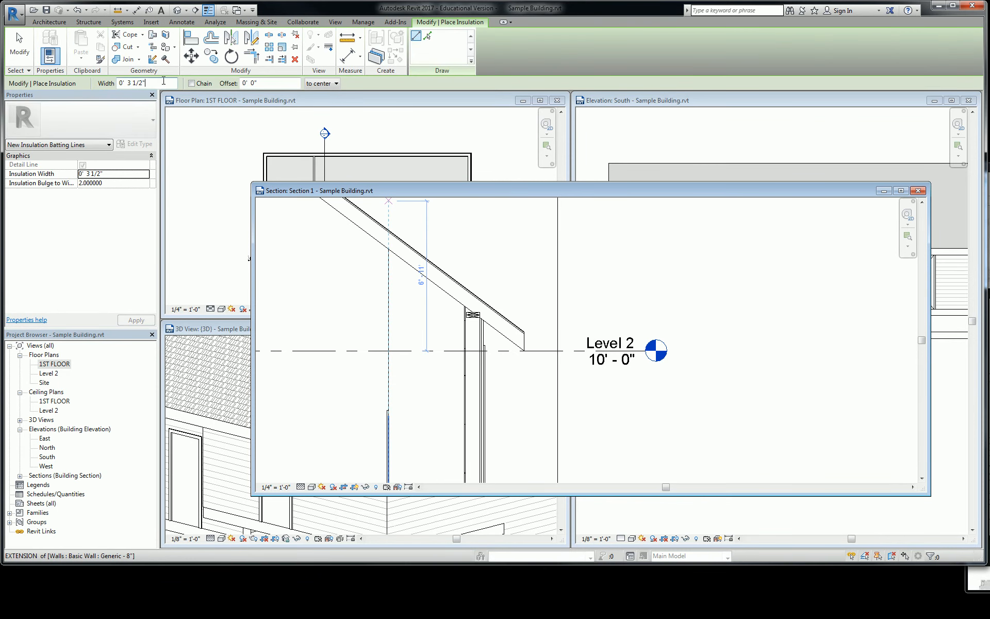
pyautogui.moveTo(164, 84); pyautogui.dragTo(126, 84)
pyautogui.write('7 1/2"')
# Step: Draw batt insulation about 11'-5" long inside the exterior wall, from the bottom plate up to the double top plate
pyautogui.moveTo(506, 402); pyautogui.dragTo(501, 244, button='middle')
pyautogui.scroll(-2, 501, 245)
pyautogui.scroll(5, 471, 343)
pyautogui.click(479, 388)
pyautogui.scroll(-4, 475, 370)
pyautogui.moveTo(486, 319); pyautogui.dragTo(488, 460, button='middle')
pyautogui.click(477, 298)
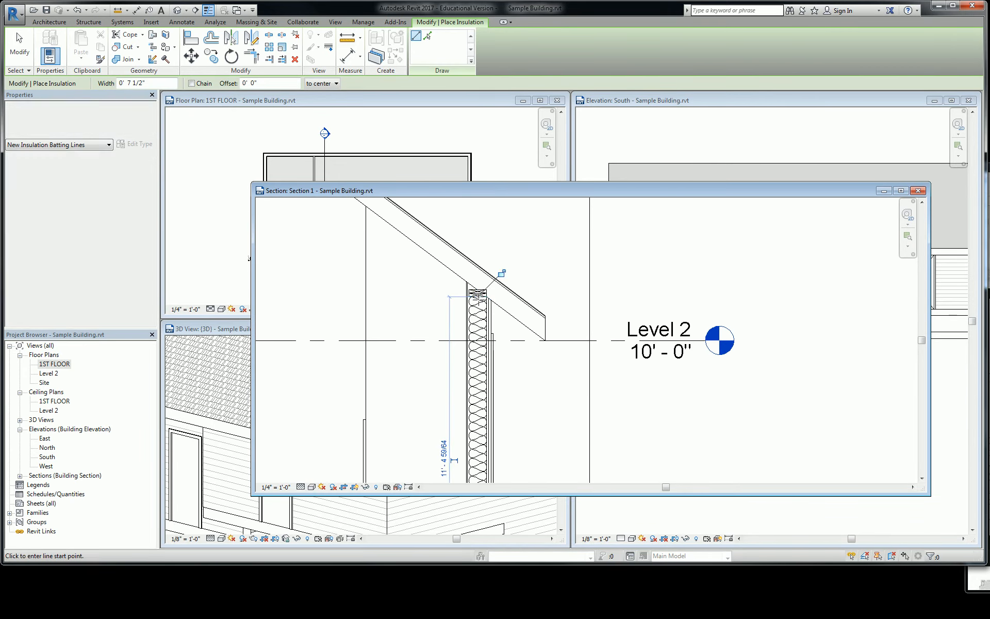
pyautogui.scroll(3, 478, 305)
pyautogui.scroll(1, 482, 312)
pyautogui.press('Escape')
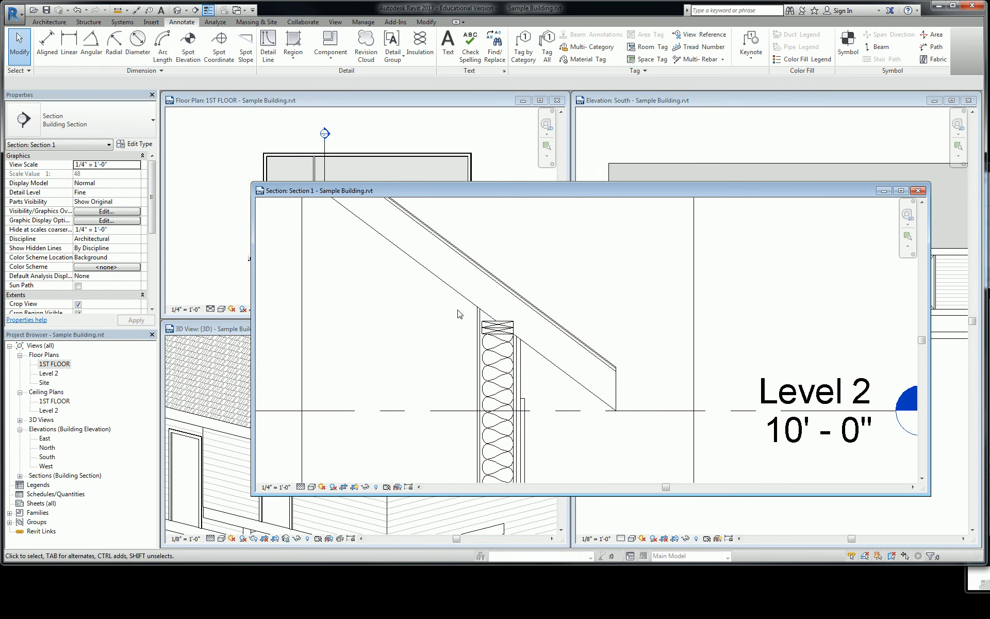
# Step: Copy the upper 2x8 top plate just above itself and rotate the copy 90 degrees to stand upright
pyautogui.click(511, 324)
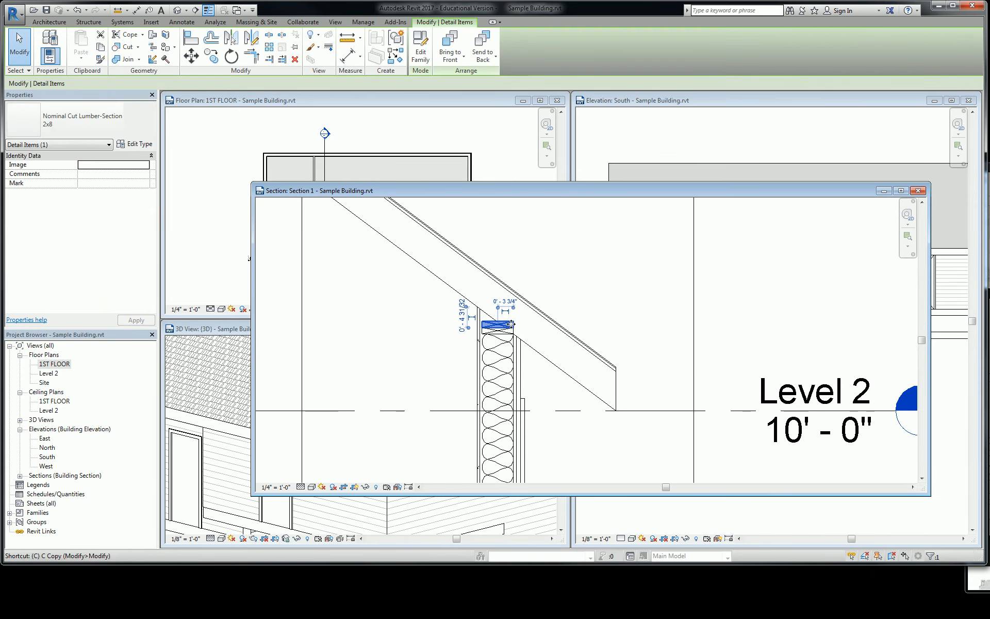
pyautogui.moveTo(511, 325); pyautogui.dragTo(509, 311)
pyautogui.press('r')
pyautogui.press('o')
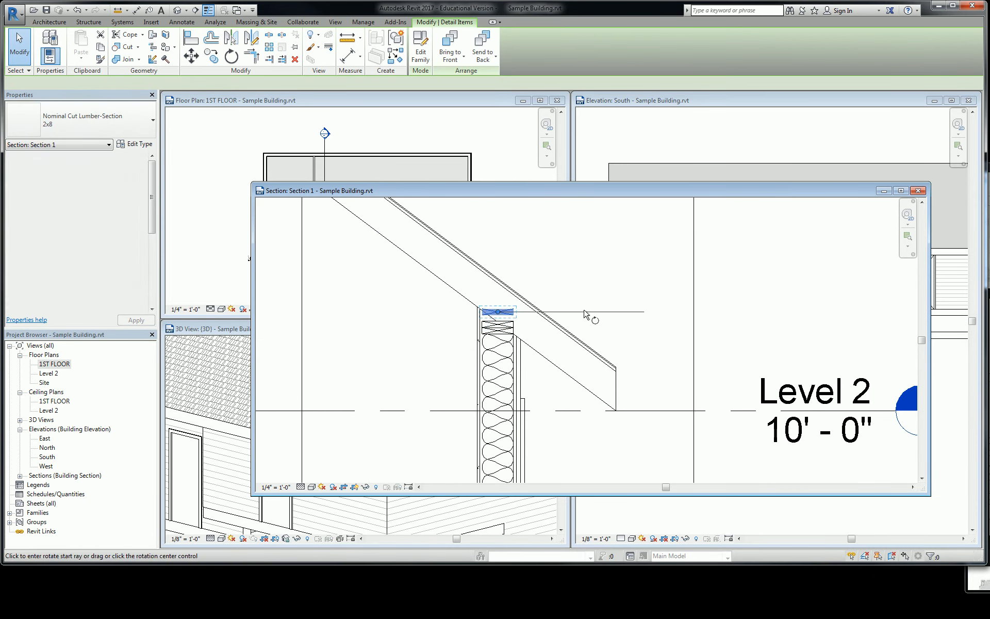
pyautogui.click(586, 311)
pyautogui.write('90')
pyautogui.press('Return')
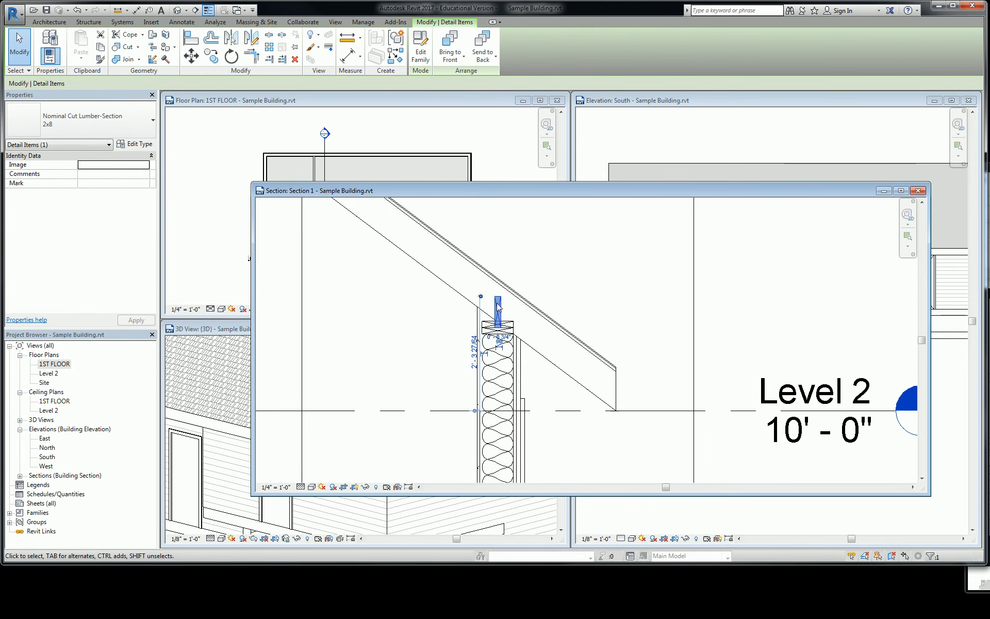
# Step: Move the upright 2x8 onto the outer edge of the top plates as blocking beneath the roof deck
pyautogui.scroll(2, 502, 310)
pyautogui.moveTo(496, 311); pyautogui.dragTo(515, 301)
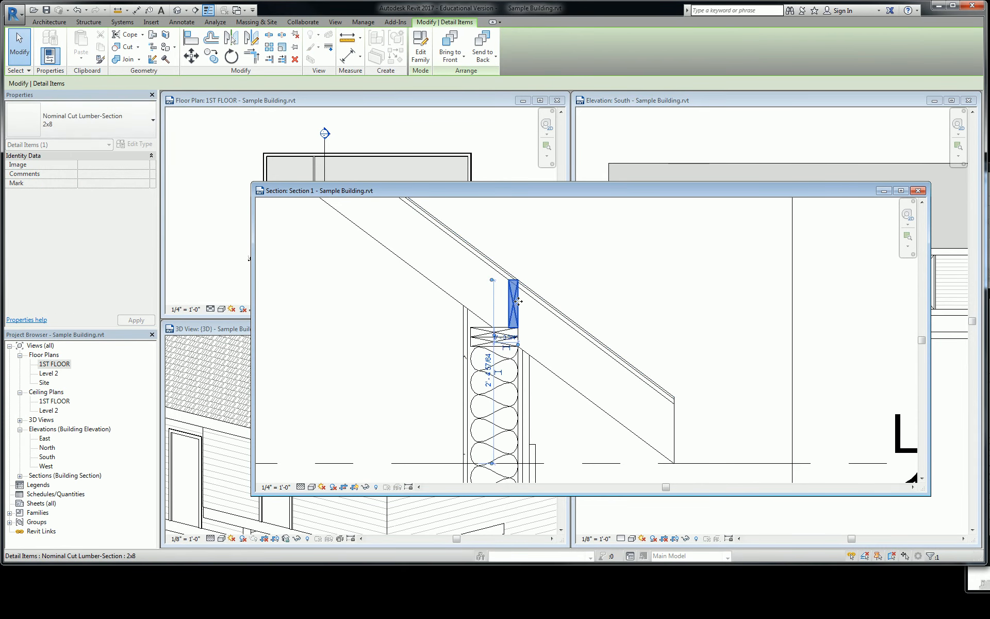
pyautogui.press('Escape')
pyautogui.scroll(-3, 516, 302)
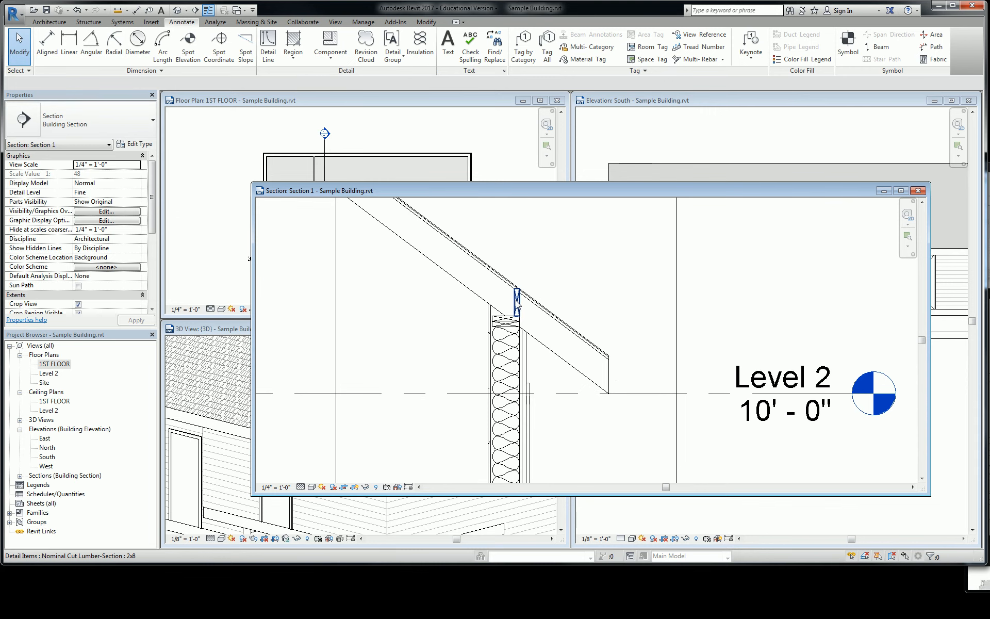
# Step: Draw matching 7 1/2" batt insulation inside the roof slope, about 15'-10" long from above the top plates to the ridge
pyautogui.click(511, 357)
pyautogui.press('Escape')
pyautogui.click(502, 342)
pyautogui.press('c')
pyautogui.press('s')
pyautogui.scroll(-2, 502, 342)
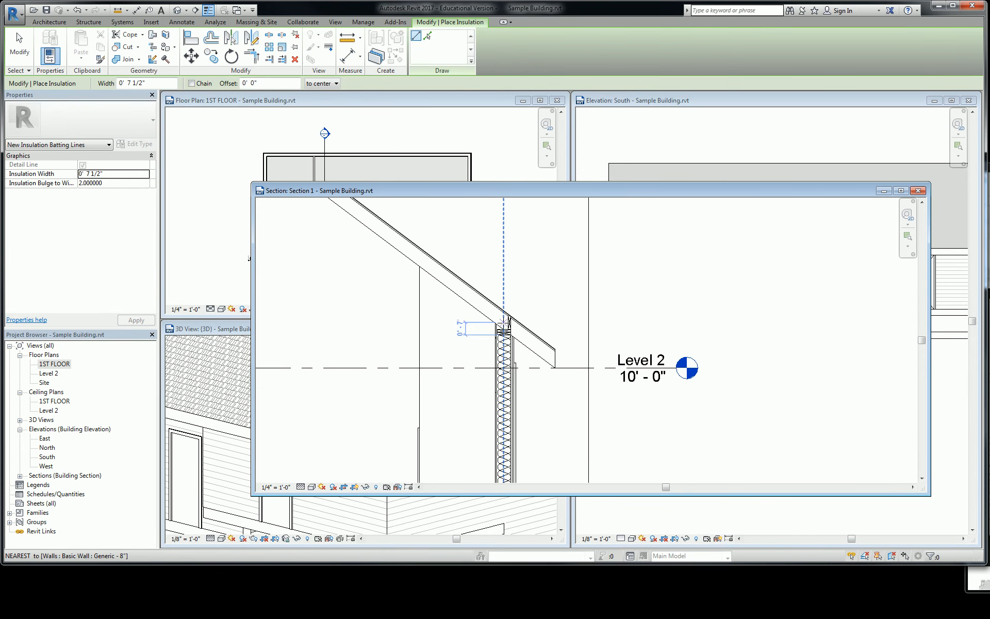
pyautogui.click(504, 325)
pyautogui.scroll(-2, 430, 271)
pyautogui.moveTo(367, 221); pyautogui.dragTo(470, 292, button='middle')
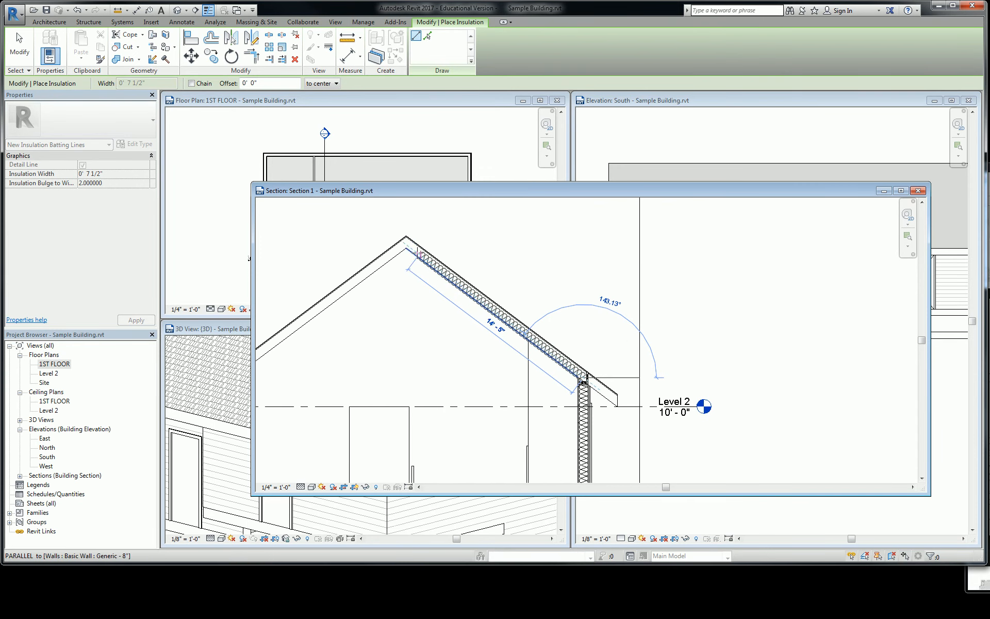
pyautogui.click(404, 245)
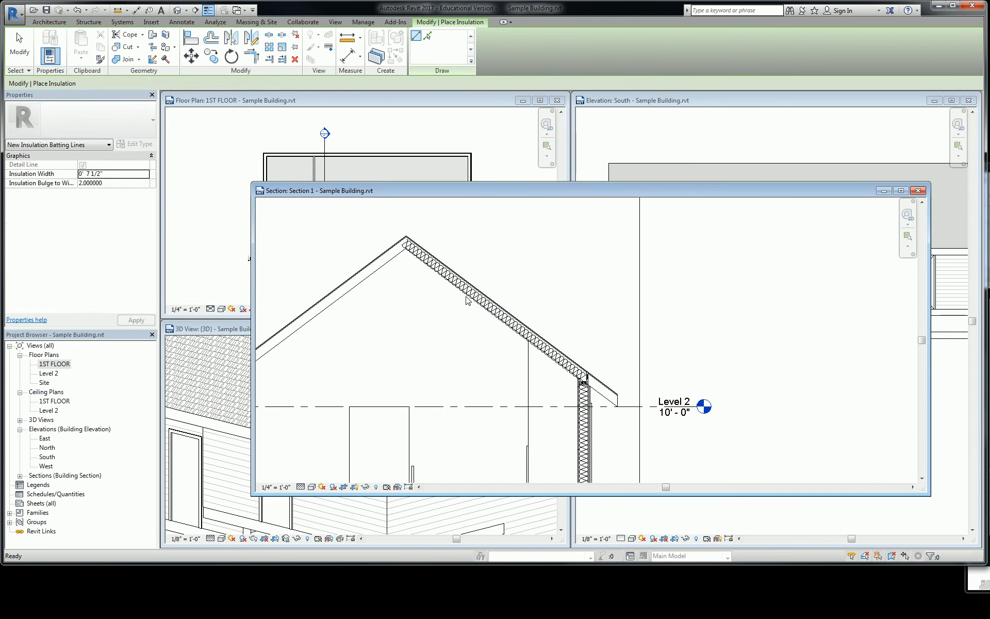
pyautogui.press('Escape')
pyautogui.press('Escape')
# Step: Examine the roof insulation along the slope and the whole building section with its added detailing
pyautogui.scroll(2, 518, 317)
pyautogui.click(512, 335)
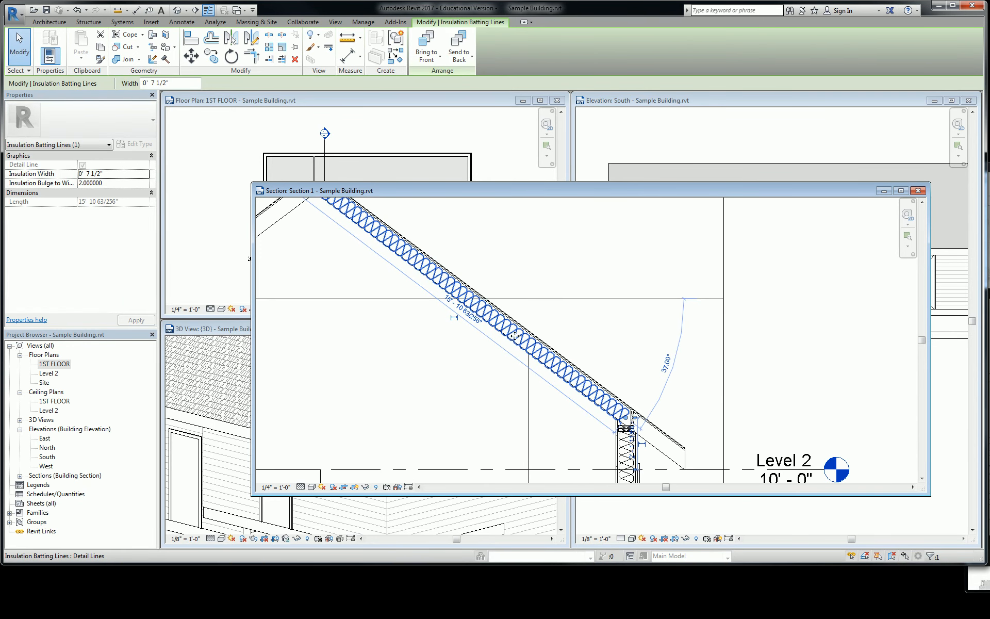
pyautogui.scroll(-3, 521, 328)
pyautogui.click(606, 317)
pyautogui.scroll(-2, 685, 329)
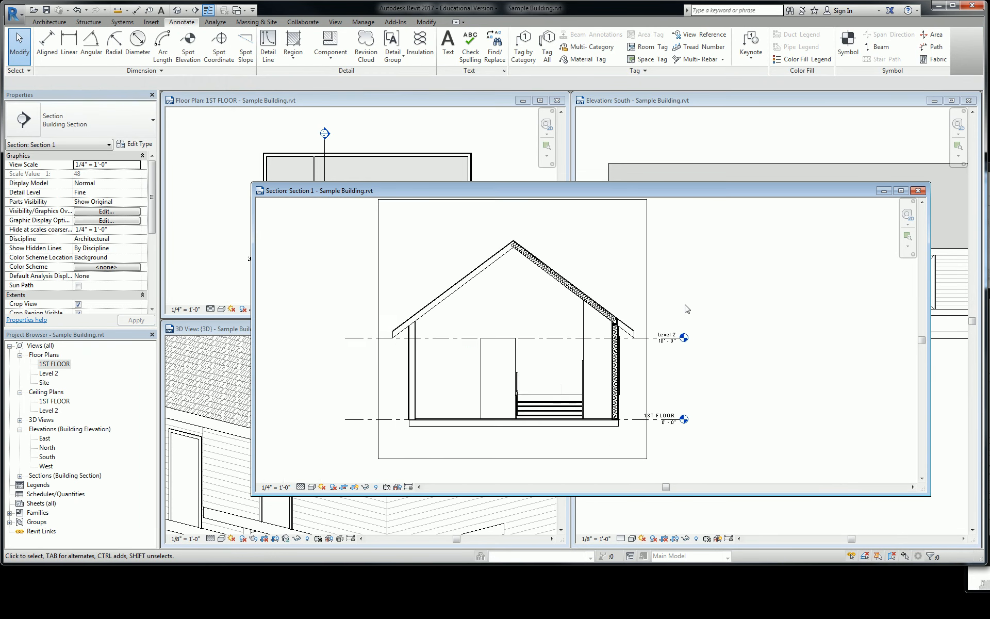
pyautogui.scroll(1, 732, 335)
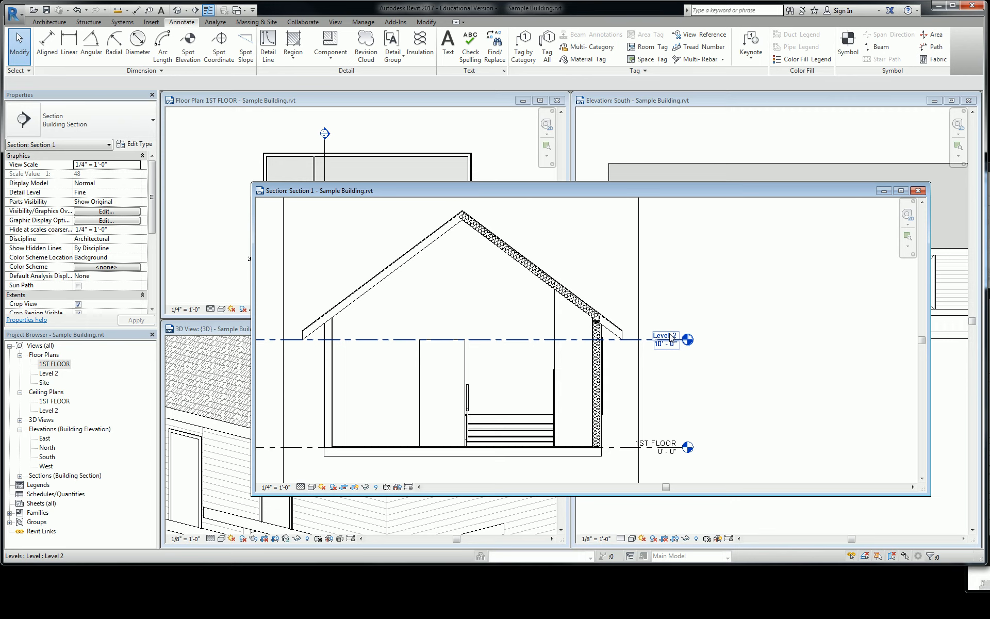
# Step: Place a 60" x 30" Desk component in the large room of the 1ST FLOOR plan, near the section line
pyautogui.click(267, 155)
pyautogui.scroll(4, 267, 152)
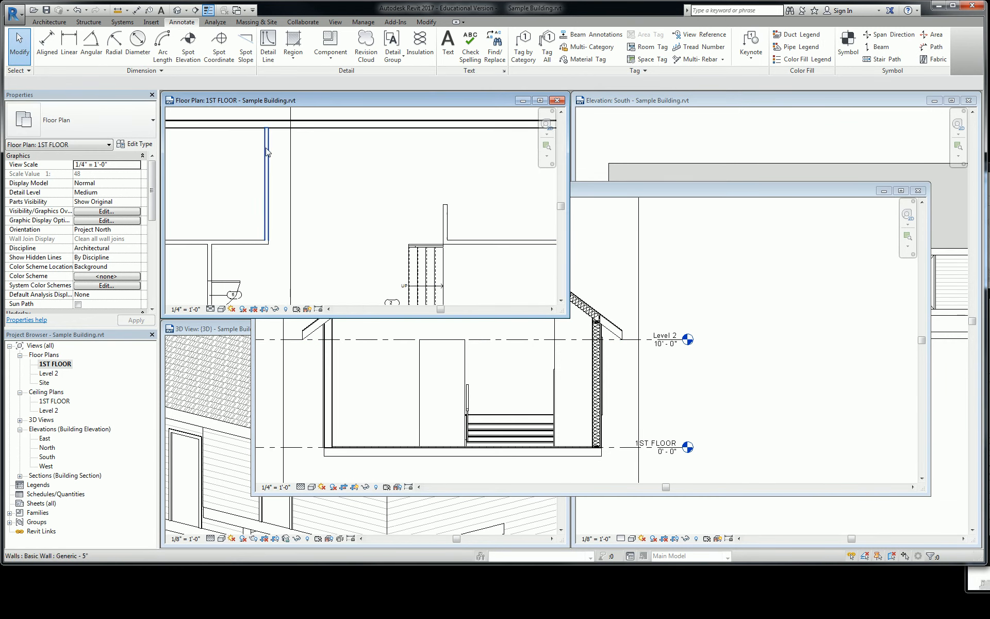
pyautogui.moveTo(267, 152); pyautogui.dragTo(347, 180, button='middle')
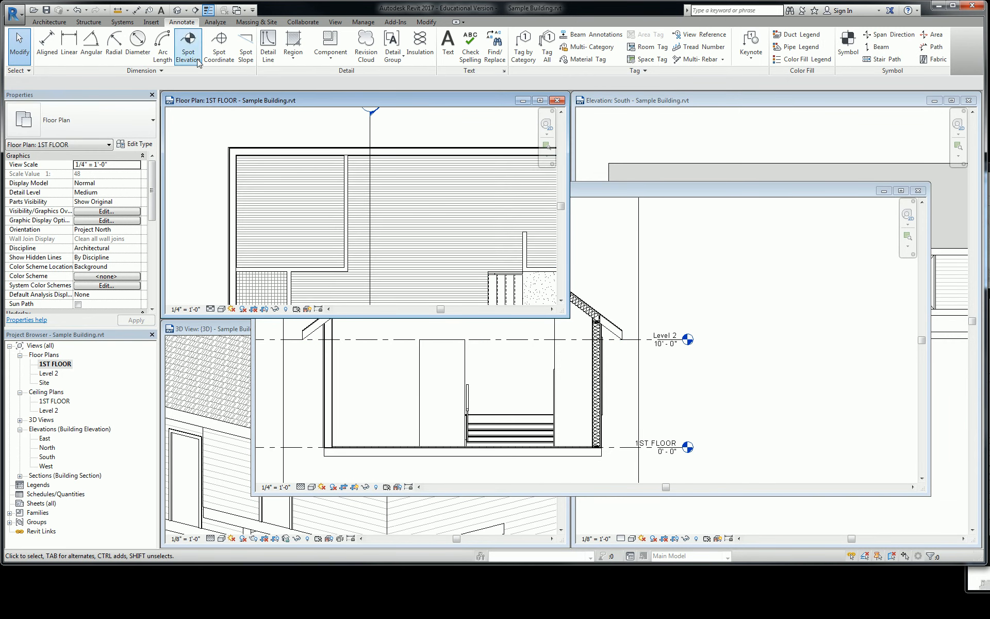
pyautogui.click(49, 22)
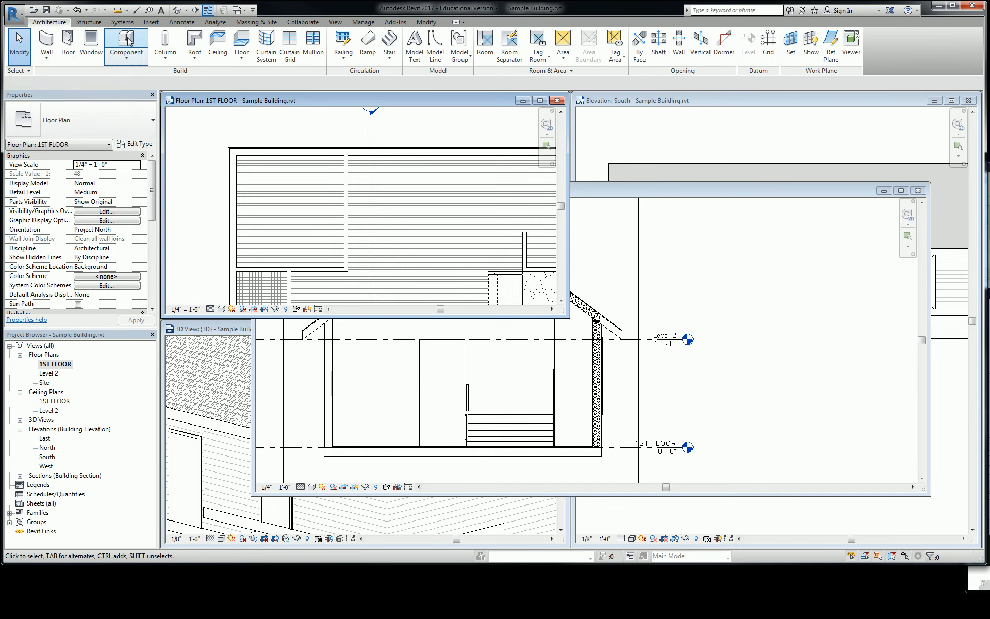
pyautogui.click(127, 41)
pyautogui.click(115, 119)
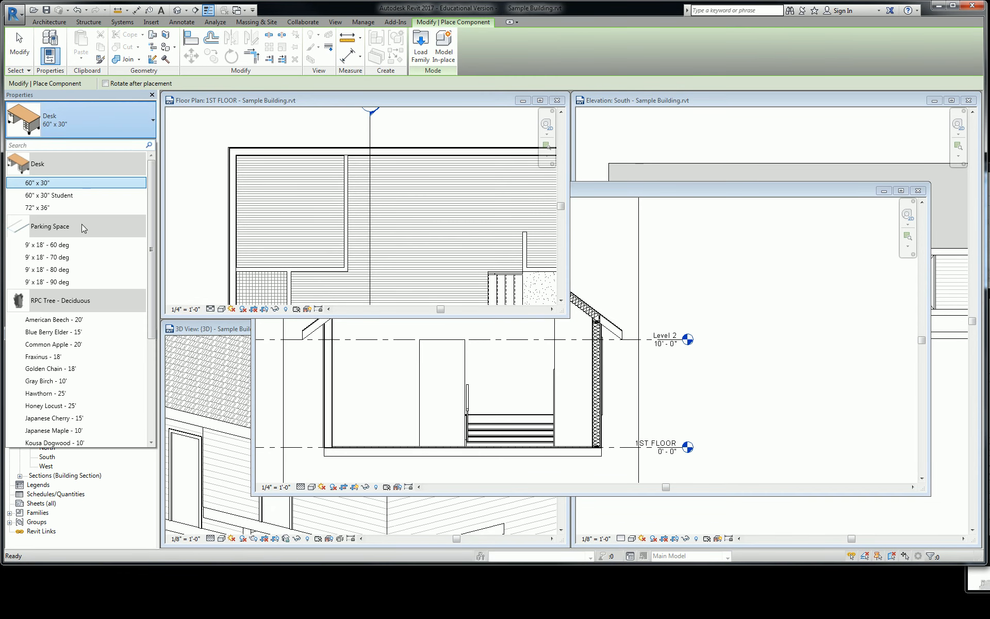
pyautogui.scroll(-5, 83, 247)
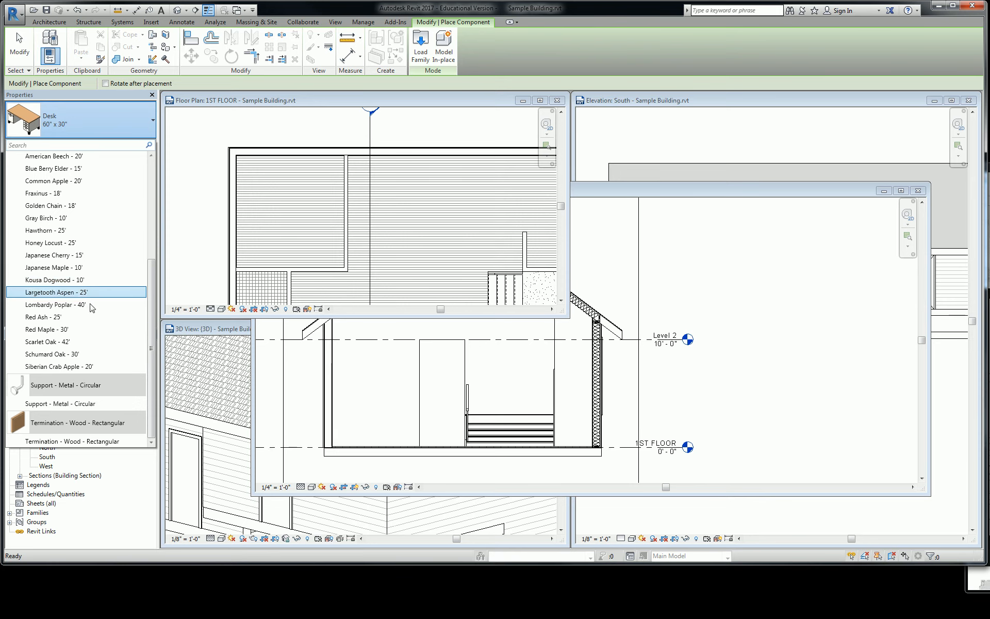
pyautogui.scroll(5, 91, 299)
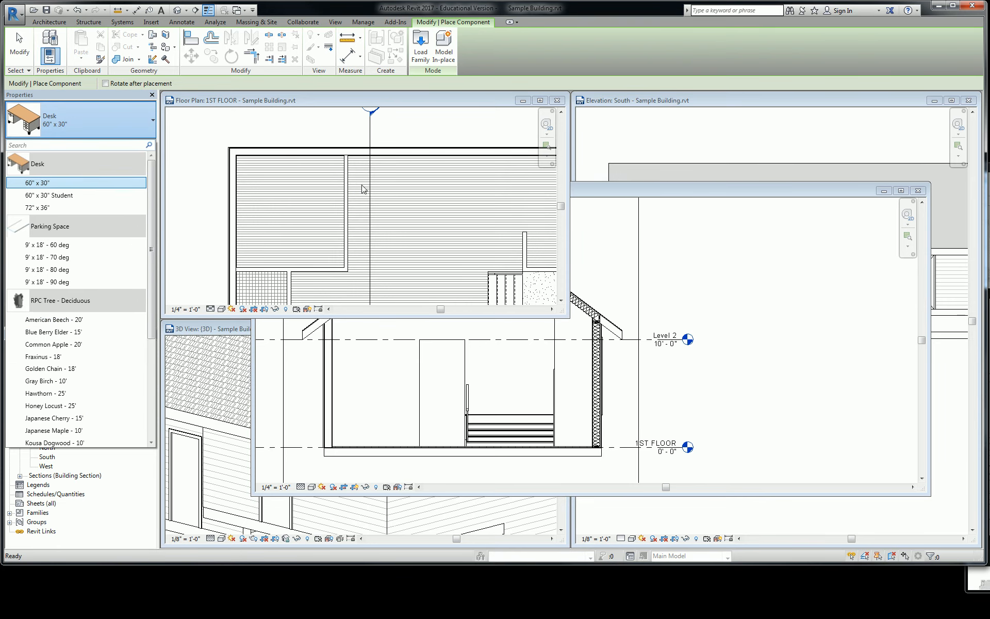
pyautogui.click(49, 185)
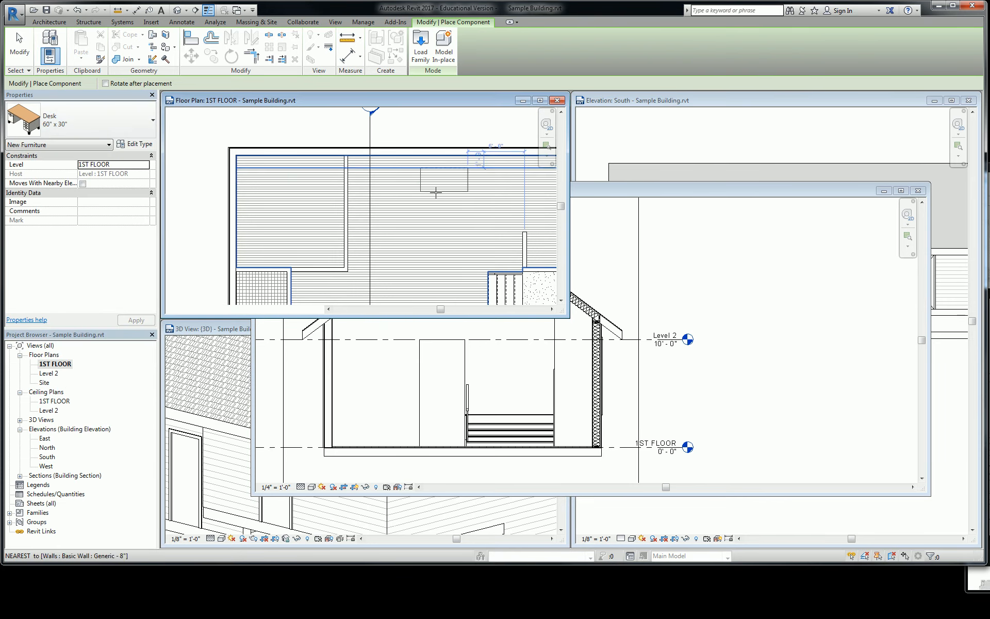
pyautogui.click(397, 209)
pyautogui.press('Escape')
pyautogui.press('Escape')
pyautogui.scroll(-2, 433, 209)
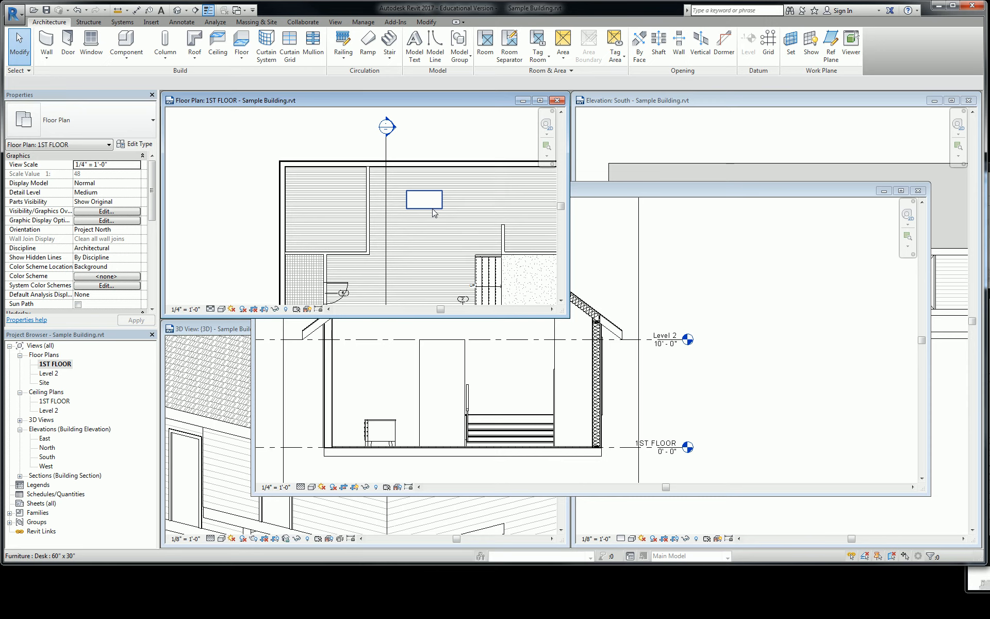
# Step: Inspect the eave and insulated wall in Section 1, and switch to Chrome to search Google Images for "exterior insulation cladding"
pyautogui.click(587, 361)
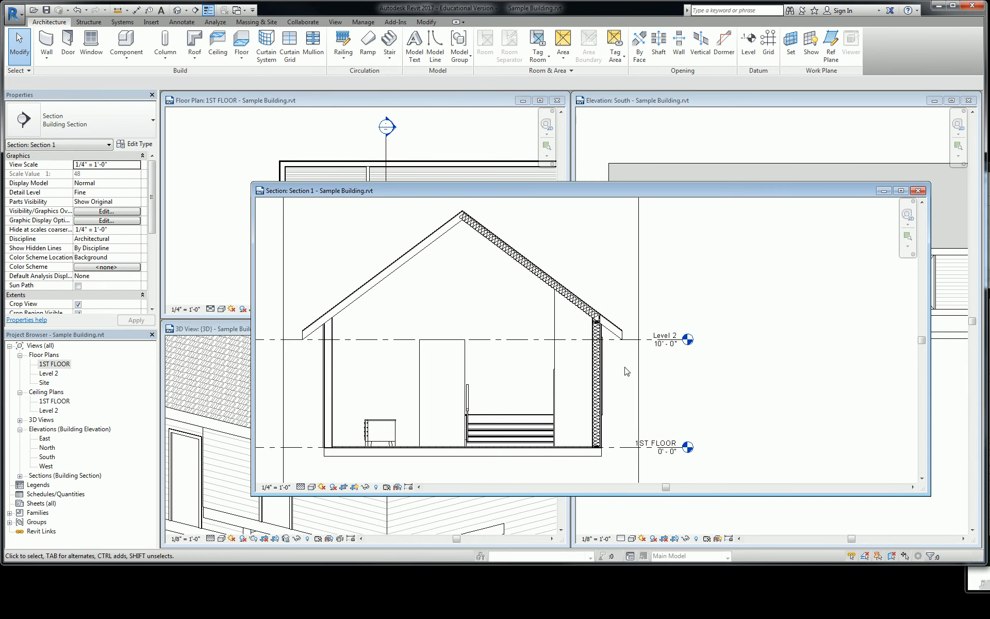
pyautogui.scroll(5, 591, 361)
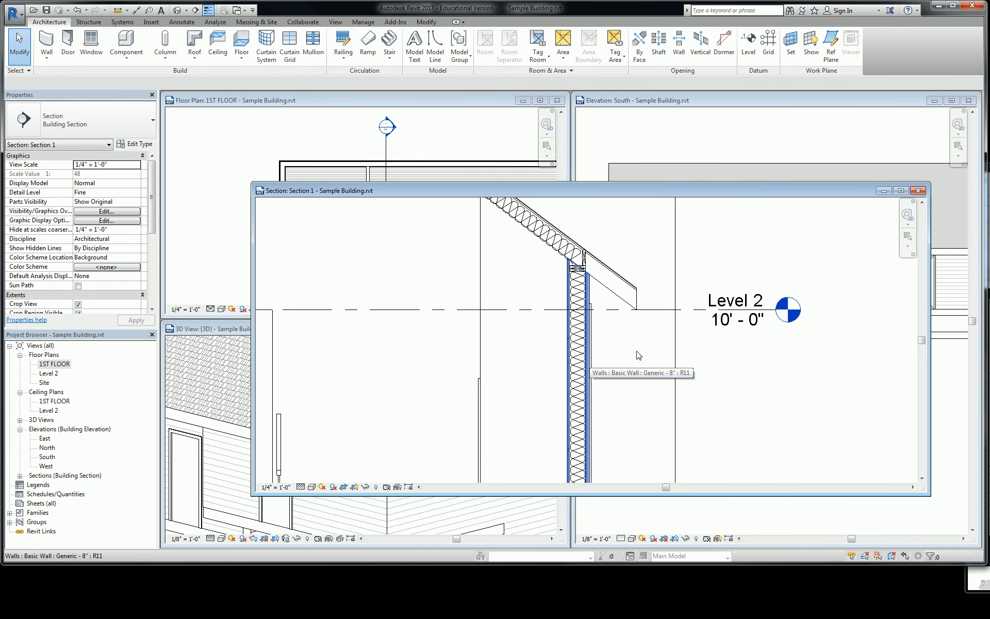
pyautogui.hotkey('alt', 'Tab')
pyautogui.click(338, 79)
pyautogui.write('exteri')
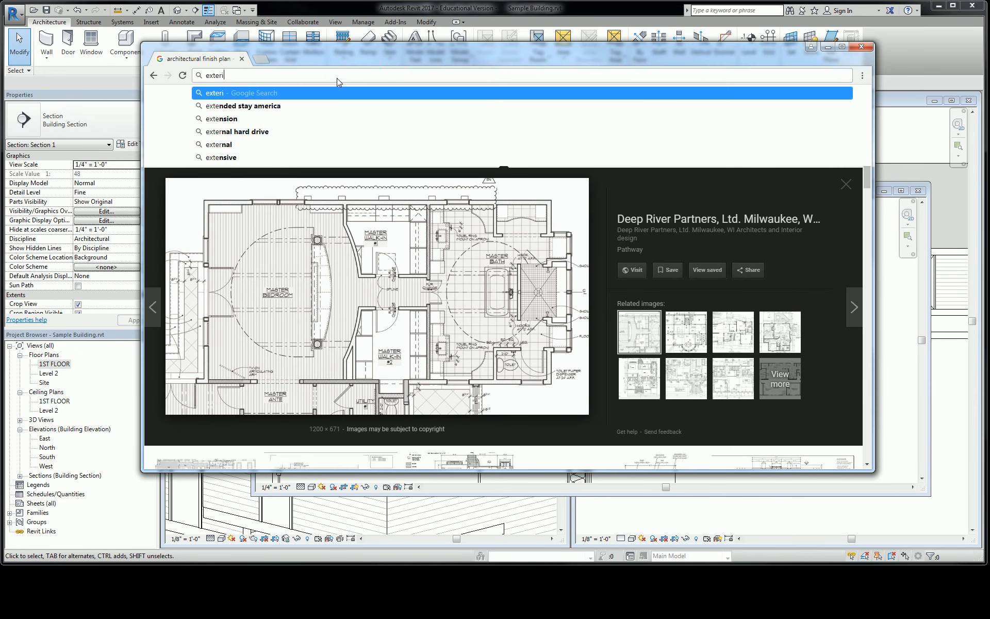
pyautogui.write('or insulation ')
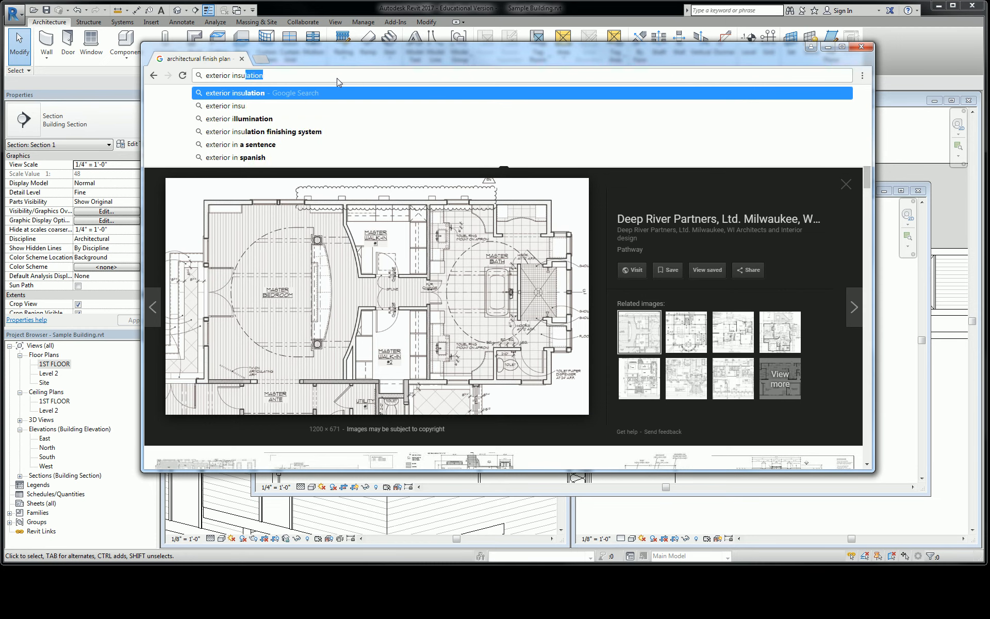
pyautogui.write('cladding')
pyautogui.press('Return')
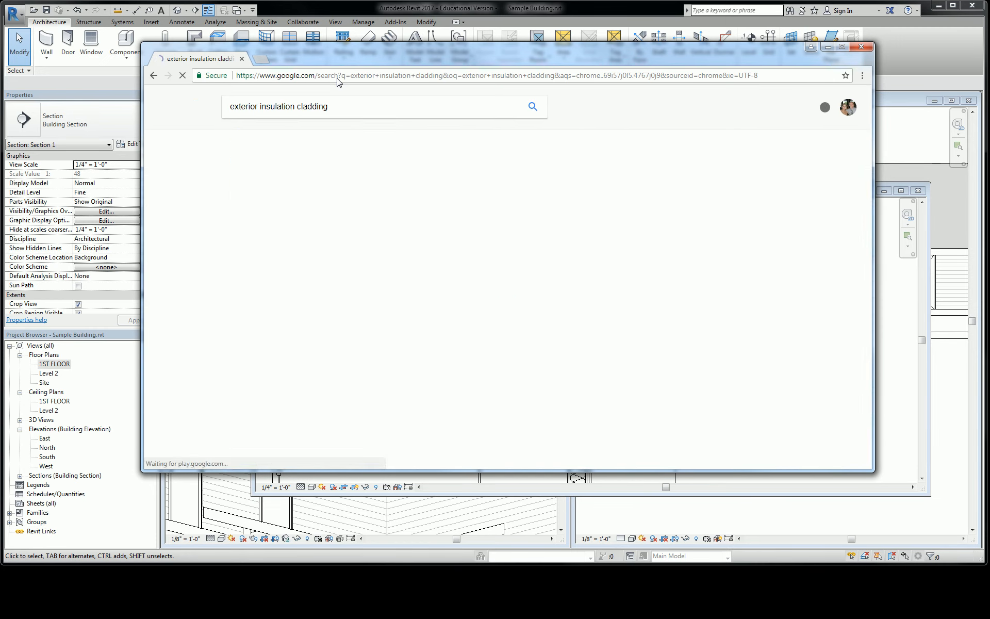
pyautogui.click(310, 138)
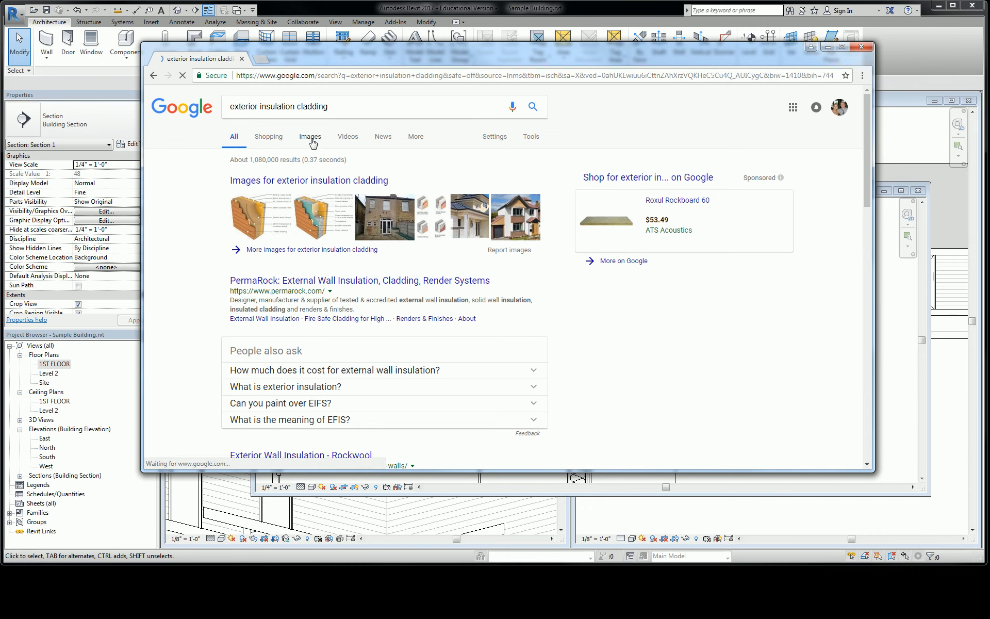
# Step: Examine the RMAX Orange Board wall photos and the Dura Cladding layer diagram among the image results
pyautogui.click(568, 251)
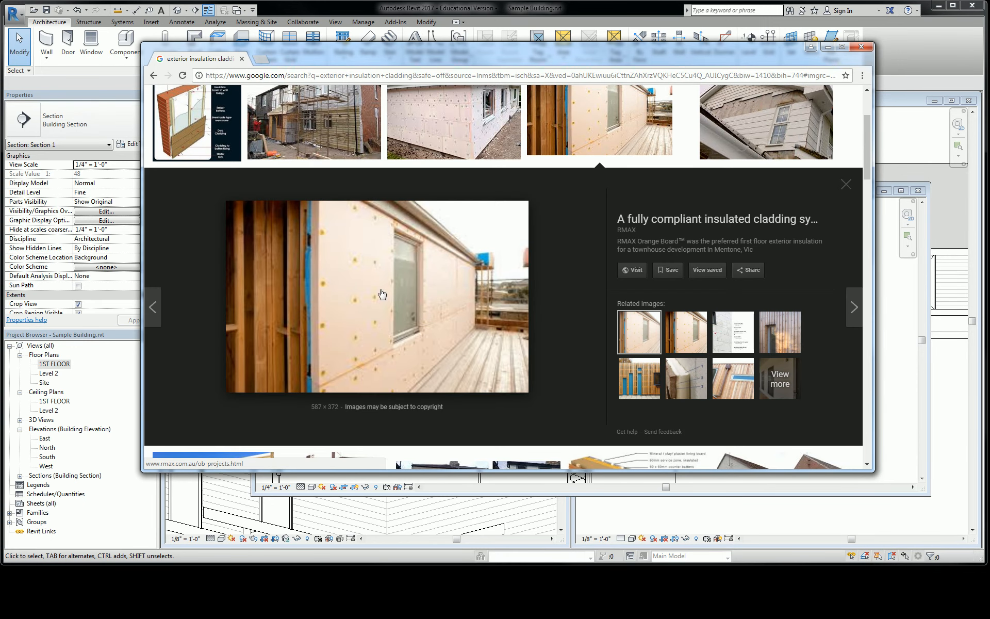
pyautogui.click(685, 339)
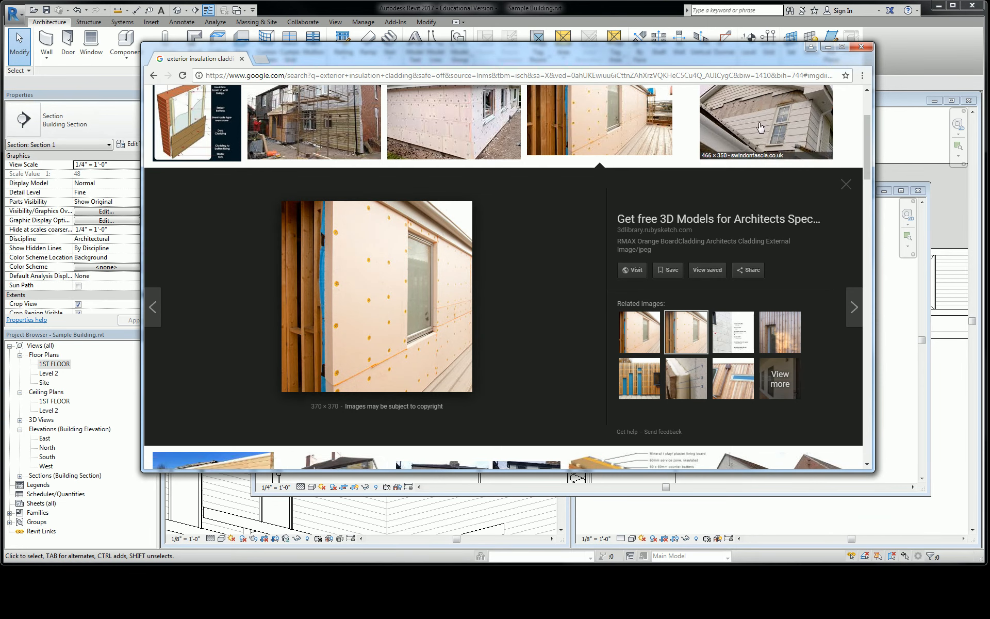
pyautogui.click(193, 124)
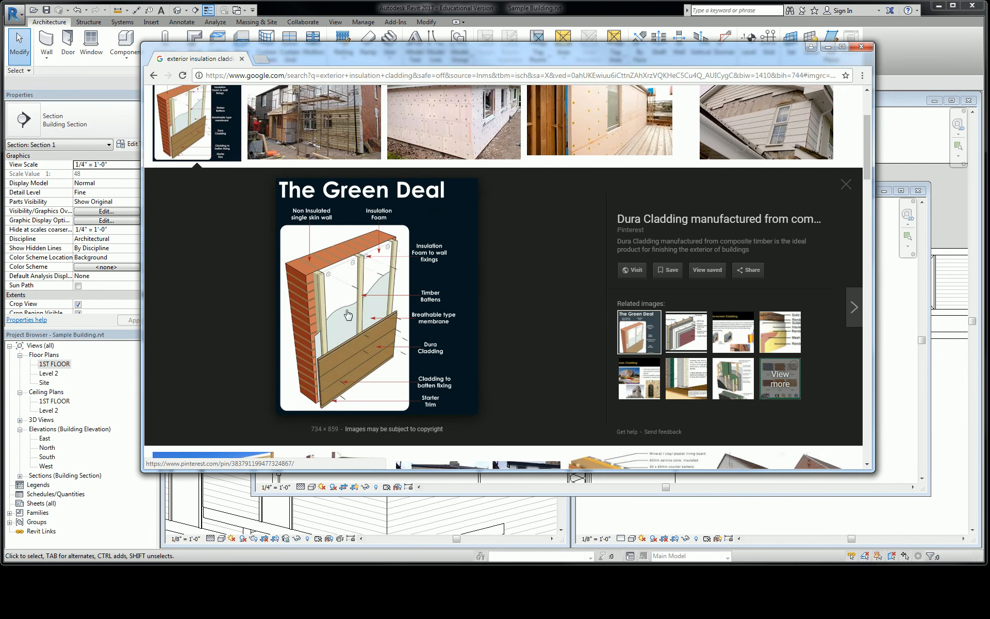
# Step: Compare the layered wall diagrams for an exterior insulation finishing system, brick cladding on light steel studs, and Fortex cladding on timber battens
pyautogui.scroll(-2, 342, 316)
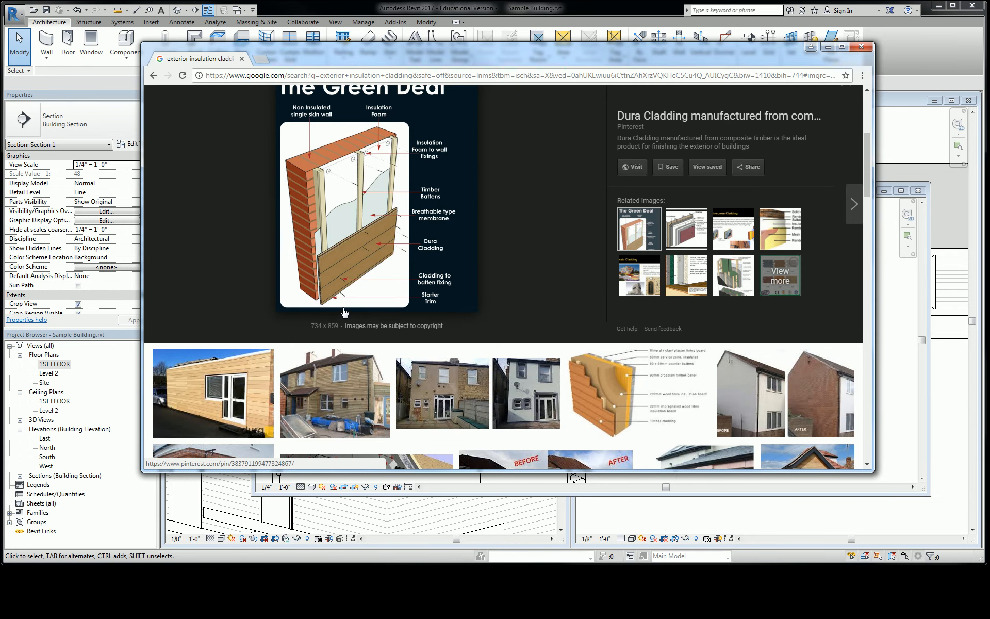
pyautogui.scroll(-2, 345, 312)
pyautogui.scroll(-1, 361, 305)
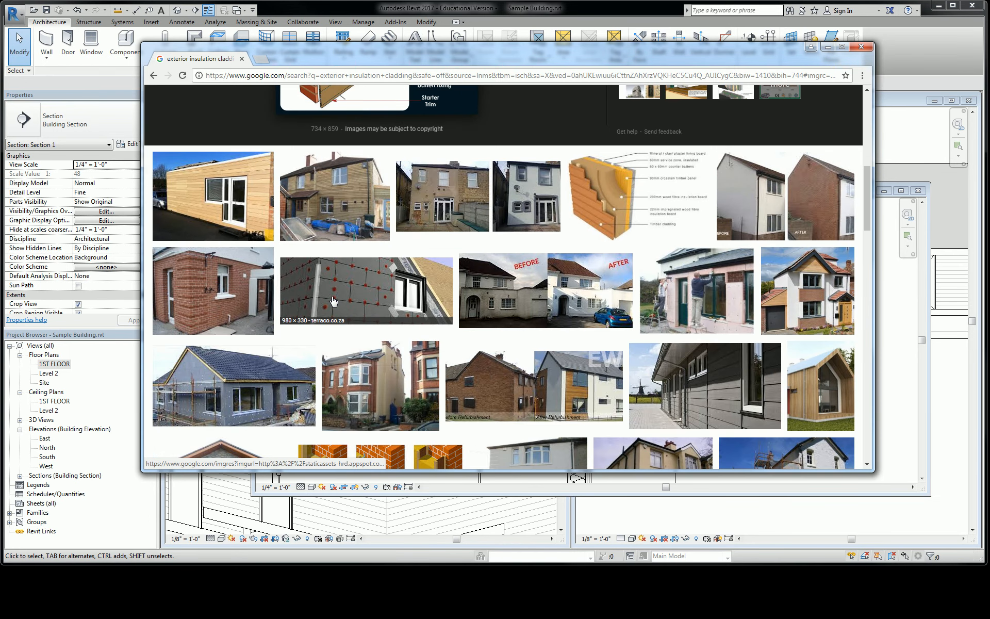
pyautogui.scroll(-5, 333, 301)
pyautogui.scroll(-2, 368, 329)
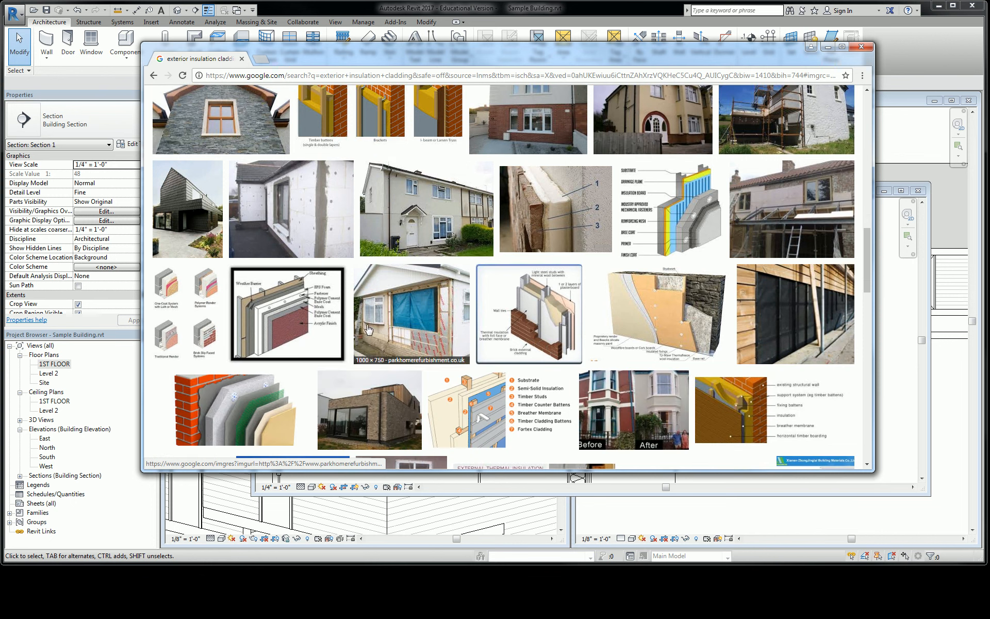
pyautogui.click(294, 320)
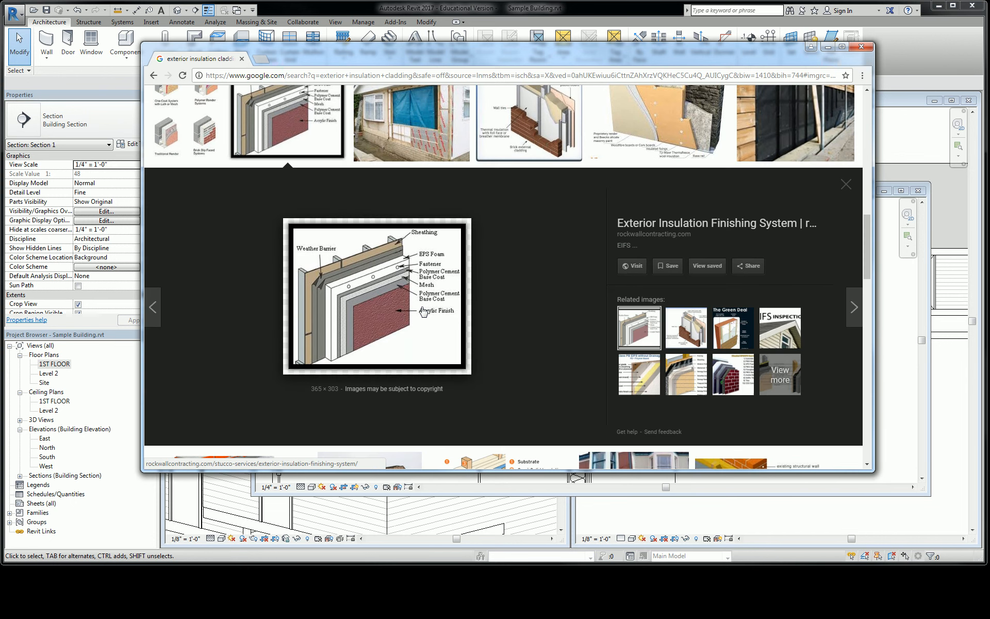
pyautogui.scroll(-2, 568, 289)
pyautogui.click(686, 219)
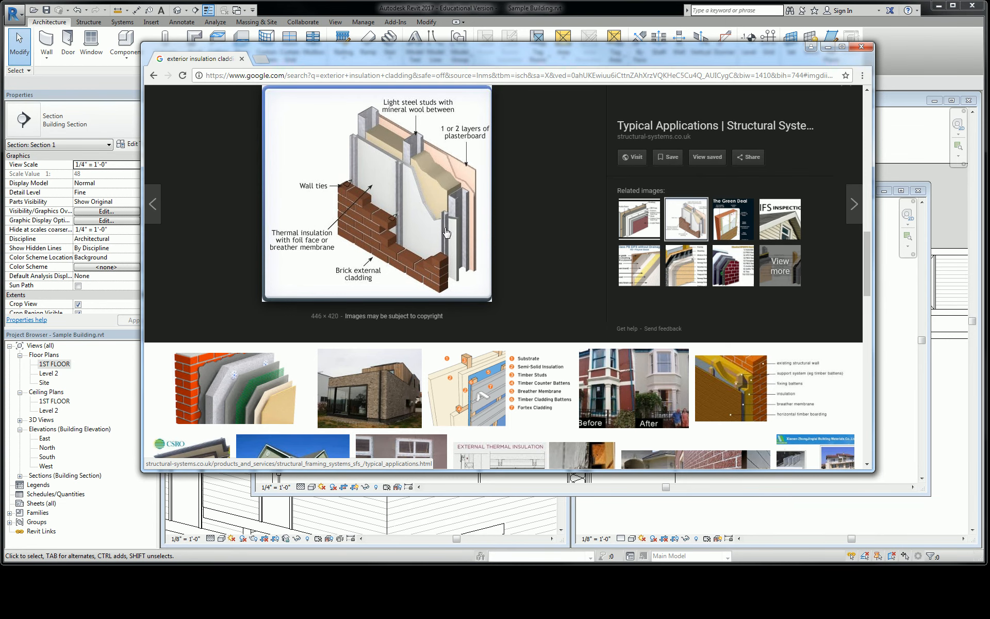
pyautogui.scroll(-2, 447, 234)
pyautogui.click(488, 286)
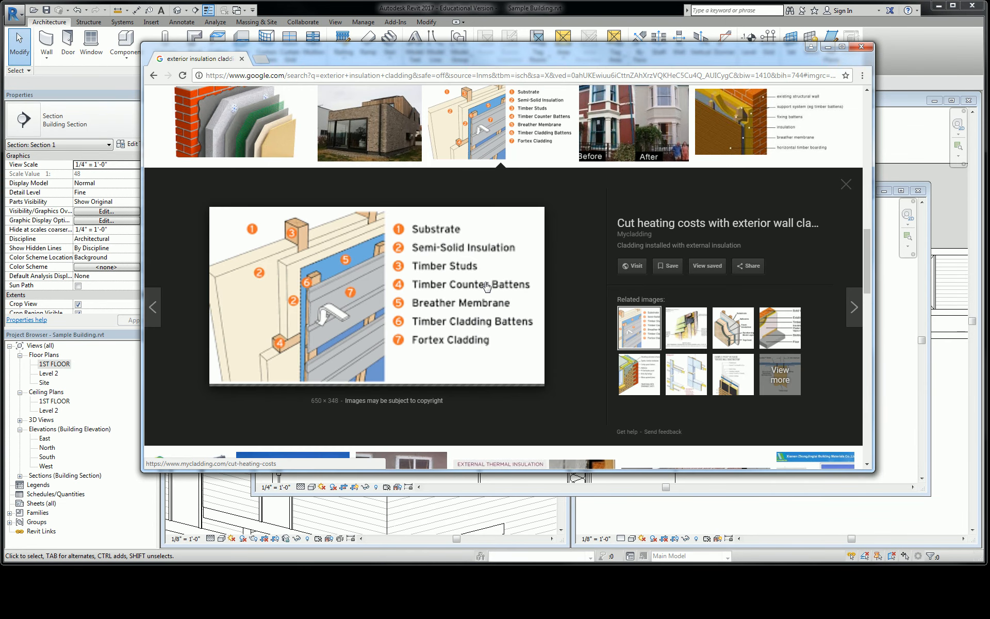